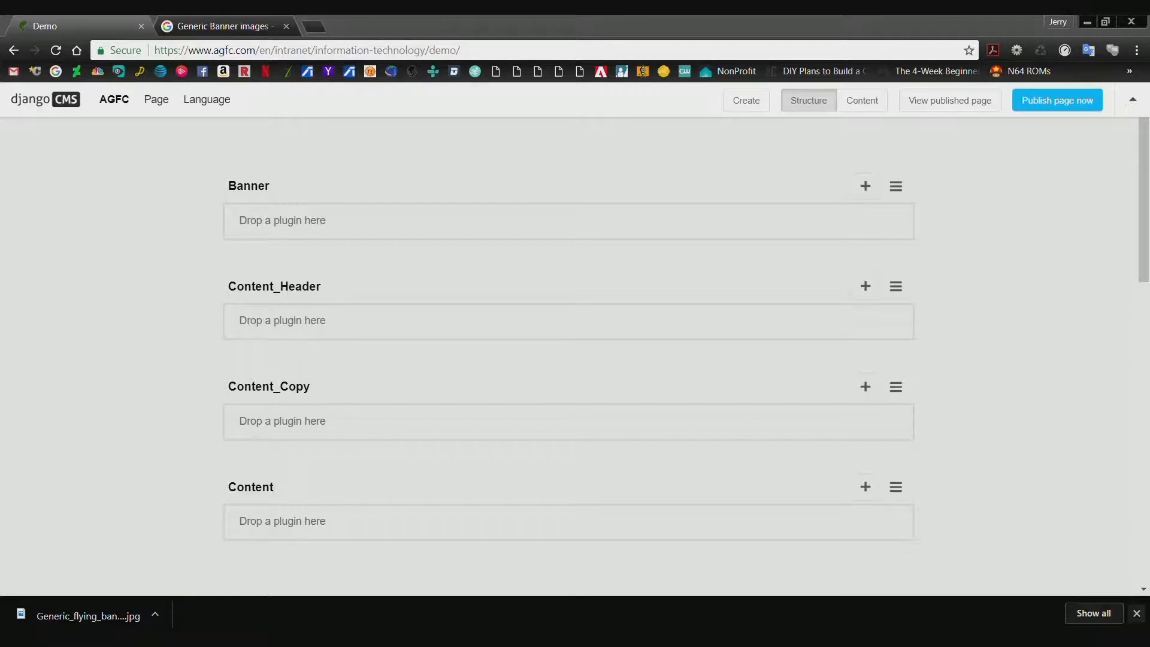
Dismiss the downloads bar and look over the placeholders in the Demo page's structure.
left_click(1136, 613)
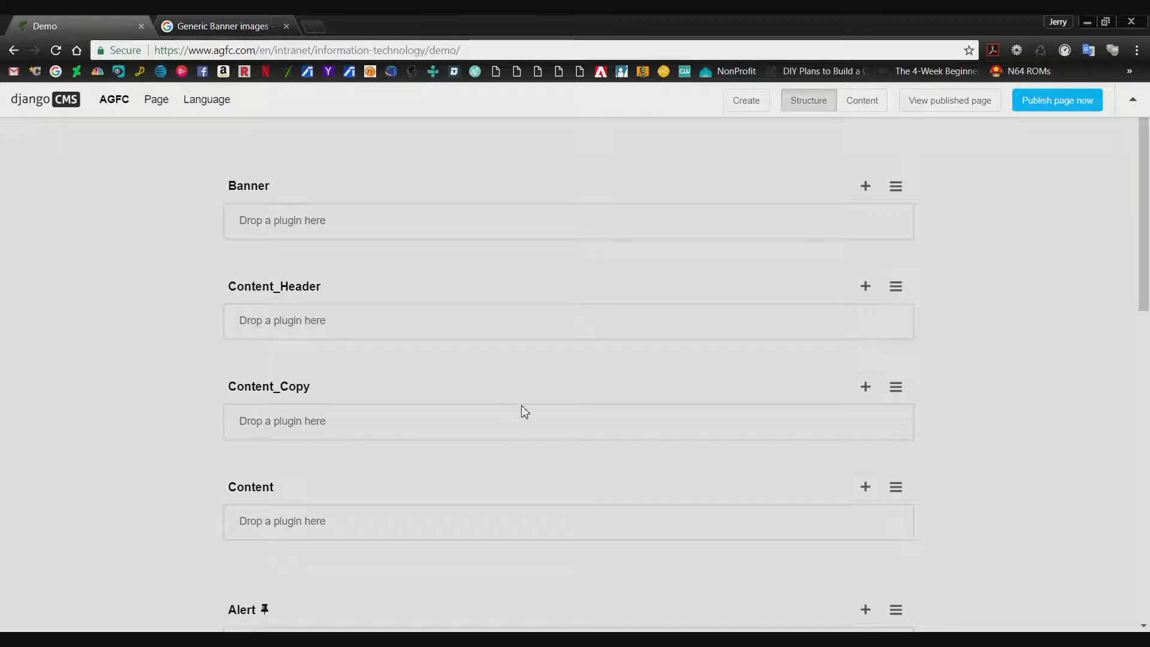
scroll(367, 359, "down", 2)
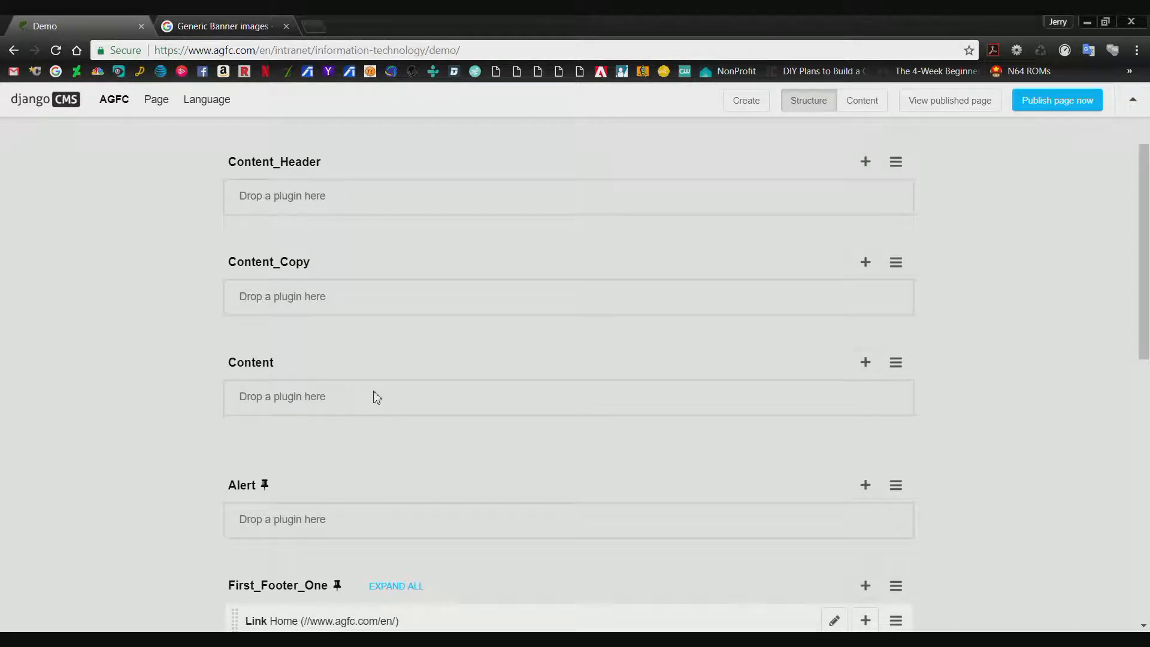
scroll(375, 396, "up", 2)
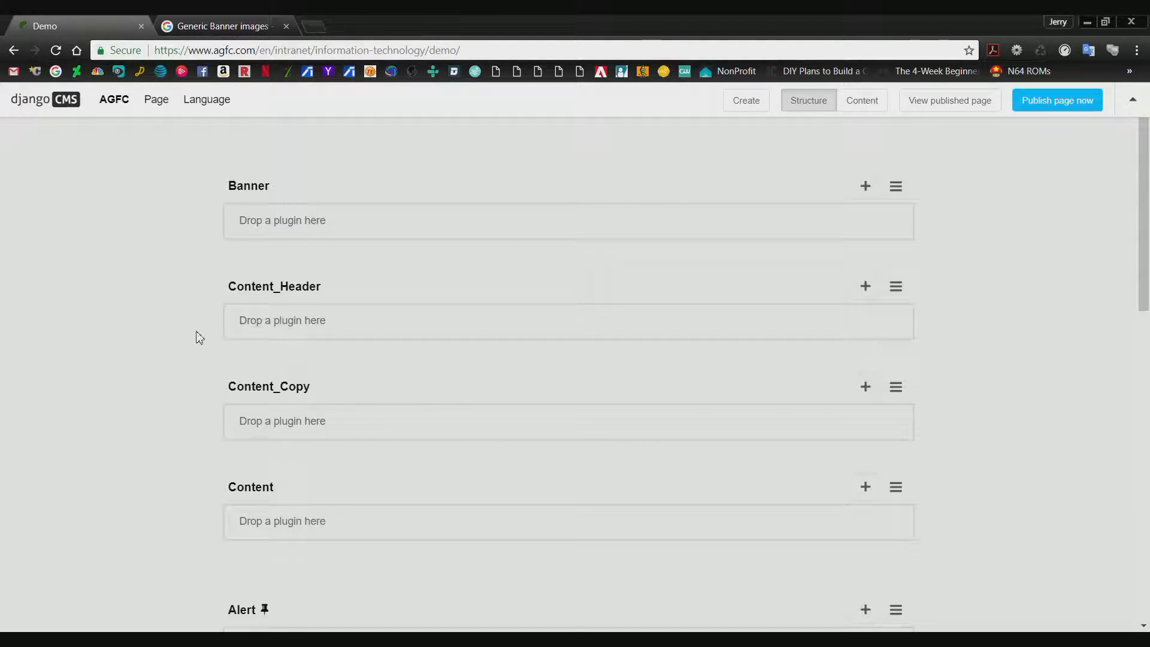
scroll(190, 288, "down", 2)
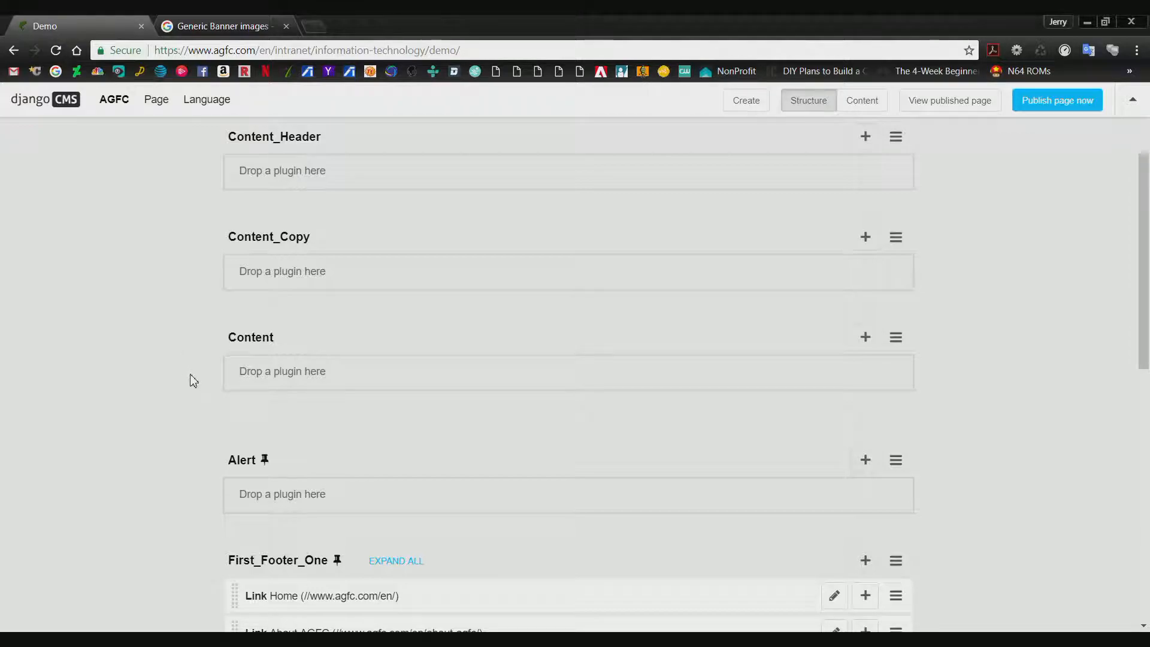
scroll(190, 377, "up", 2)
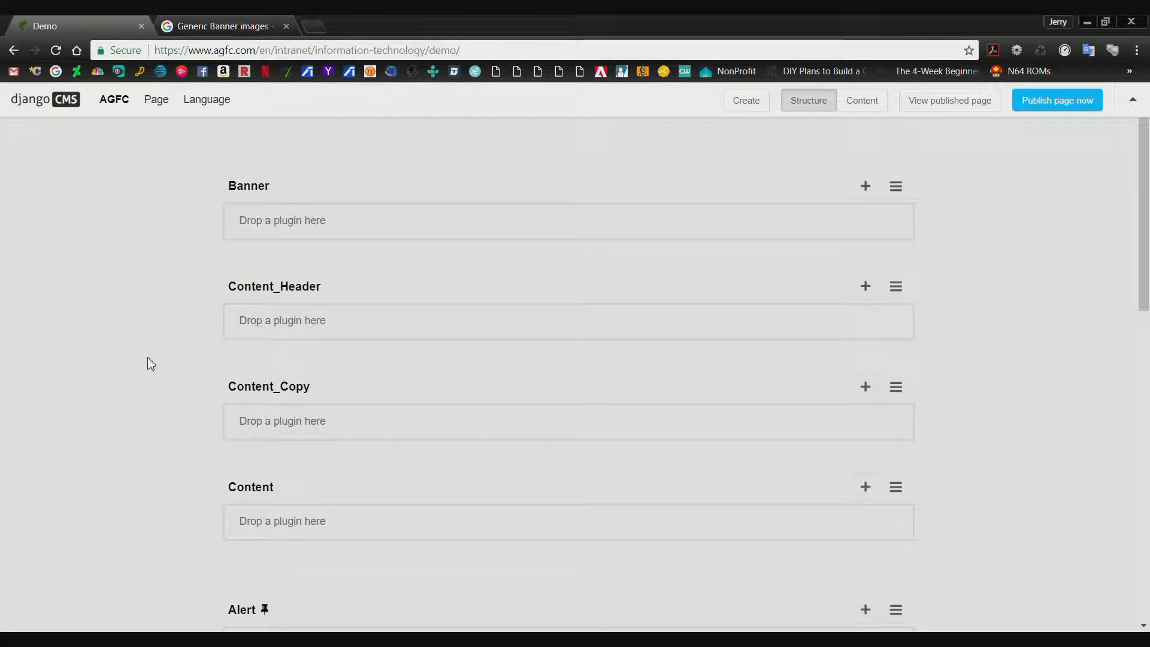
scroll(162, 367, "down", 2)
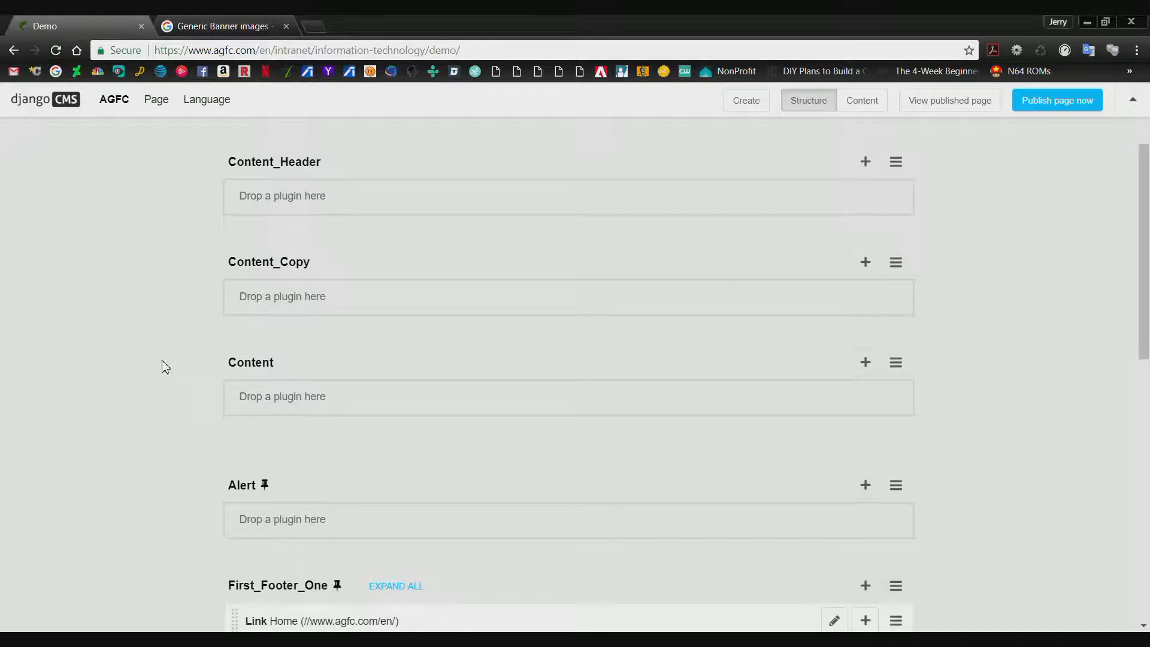
scroll(165, 366, "up", 2)
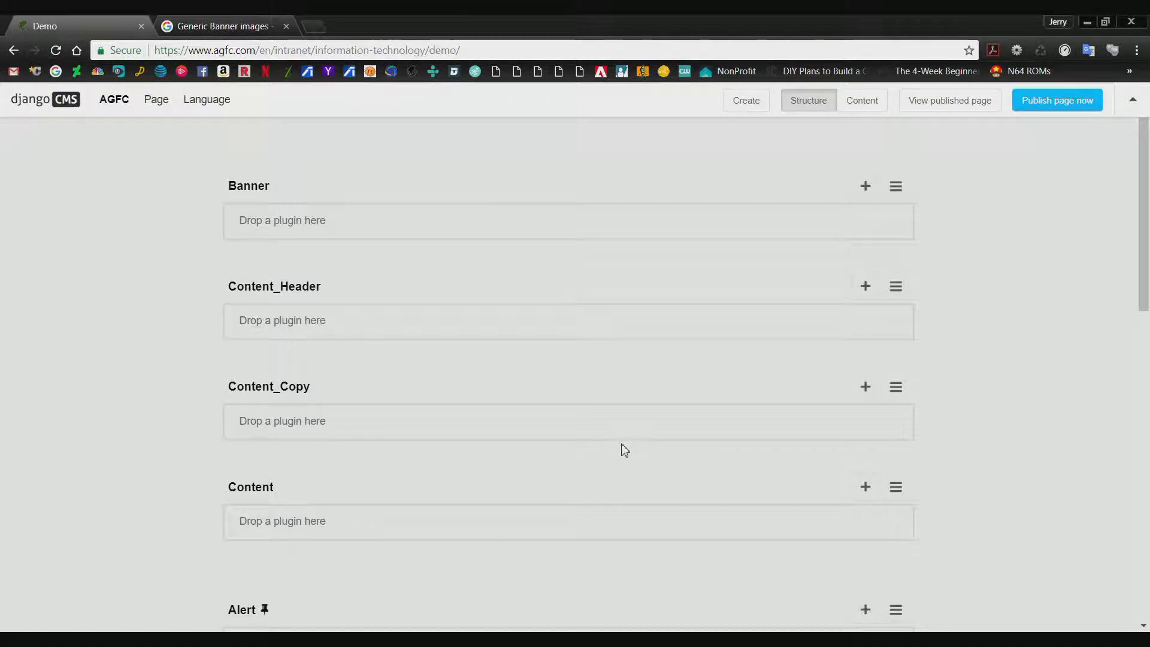
Add a generic Text plugin to the Content placeholder, filtering the plugins by "Text", and maximize its editor window.
left_click(865, 486)
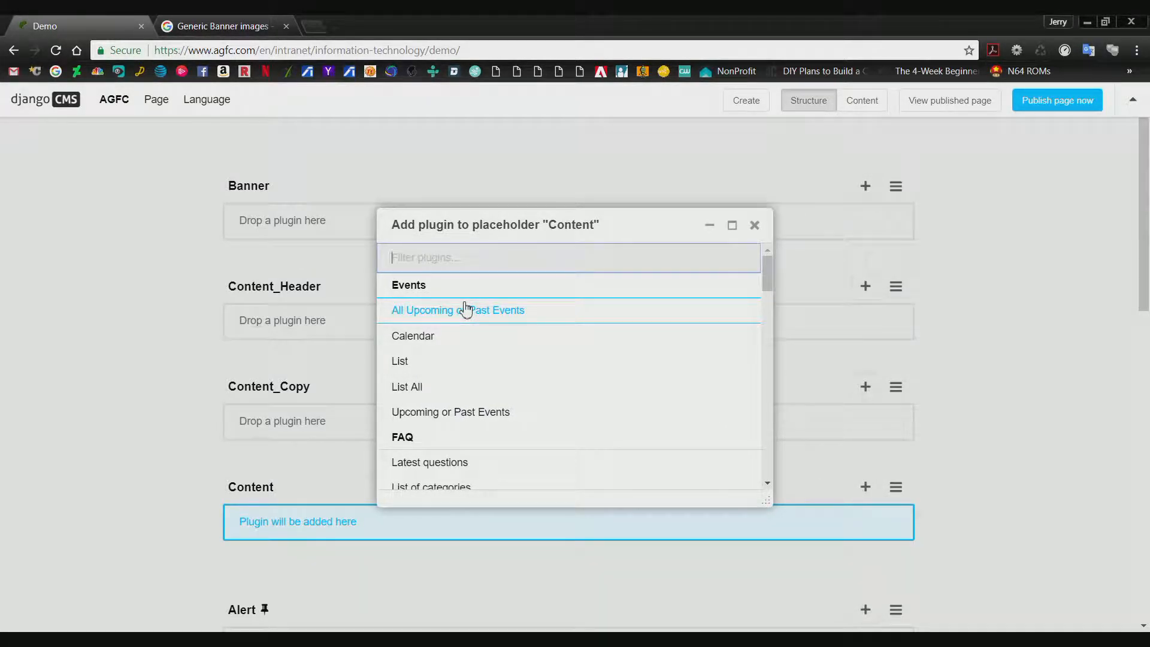
scroll(501, 405, "down", 6)
scroll(501, 407, "down", 5)
scroll(435, 439, "down", 5)
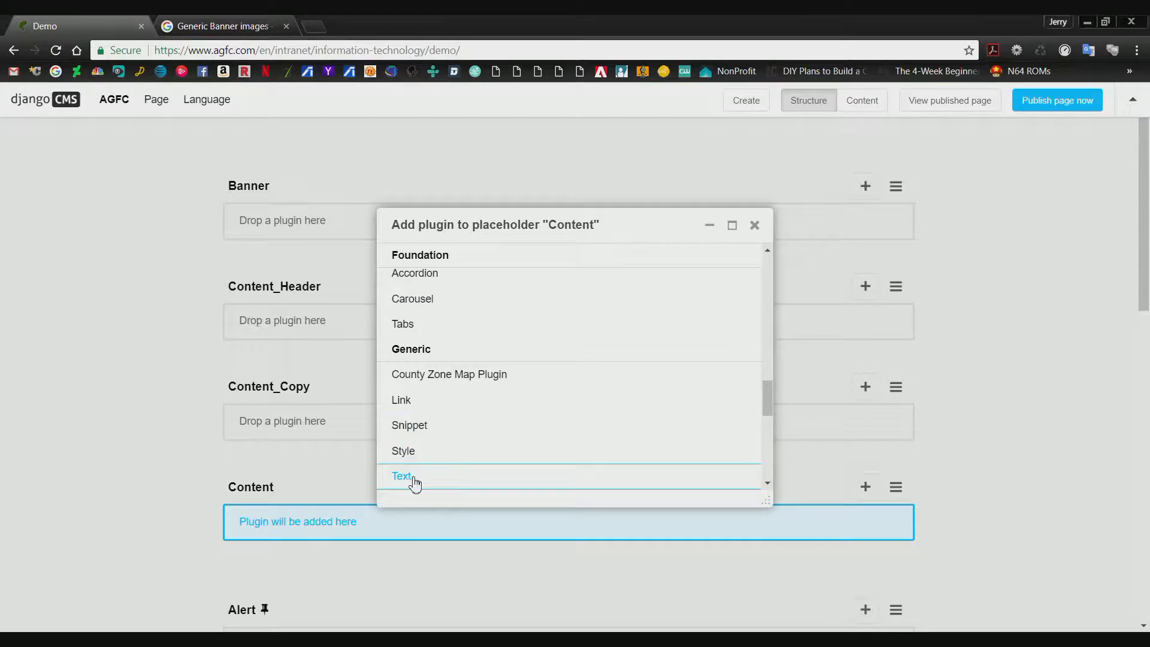
scroll(467, 419, "up", 15)
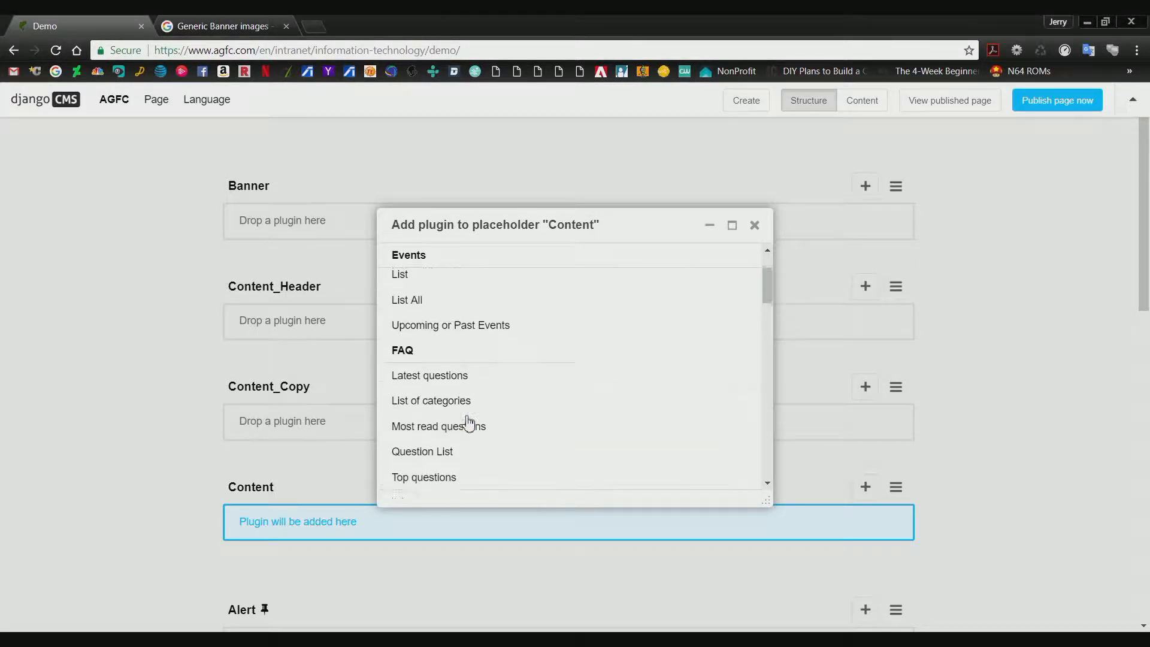
type("T")
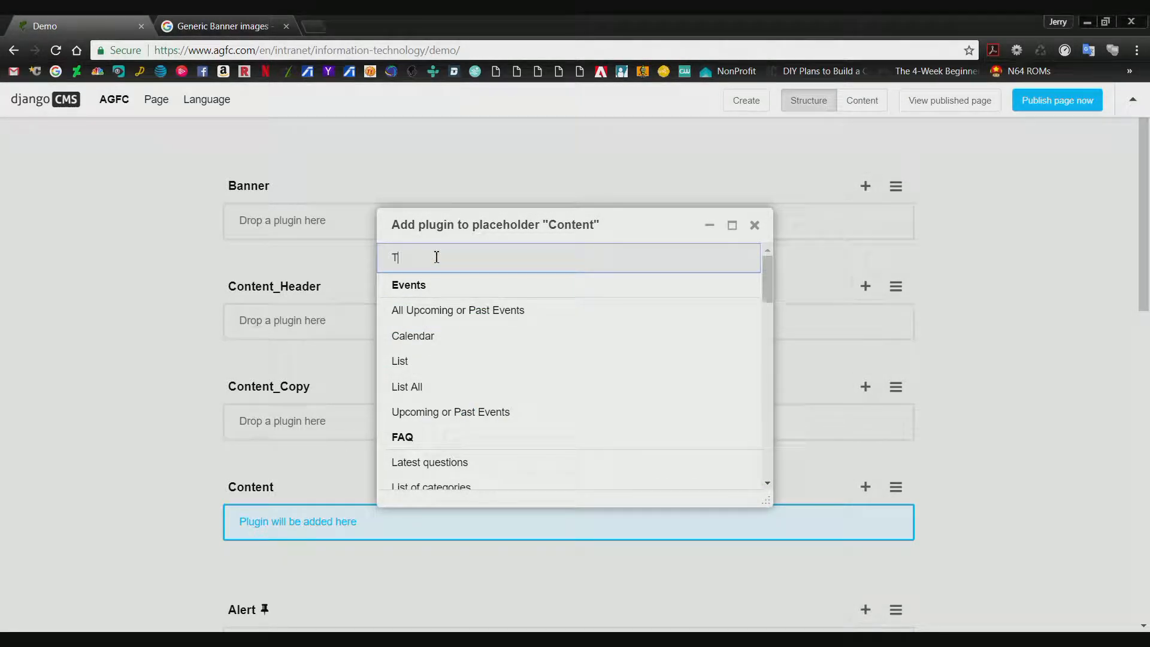
type("ext")
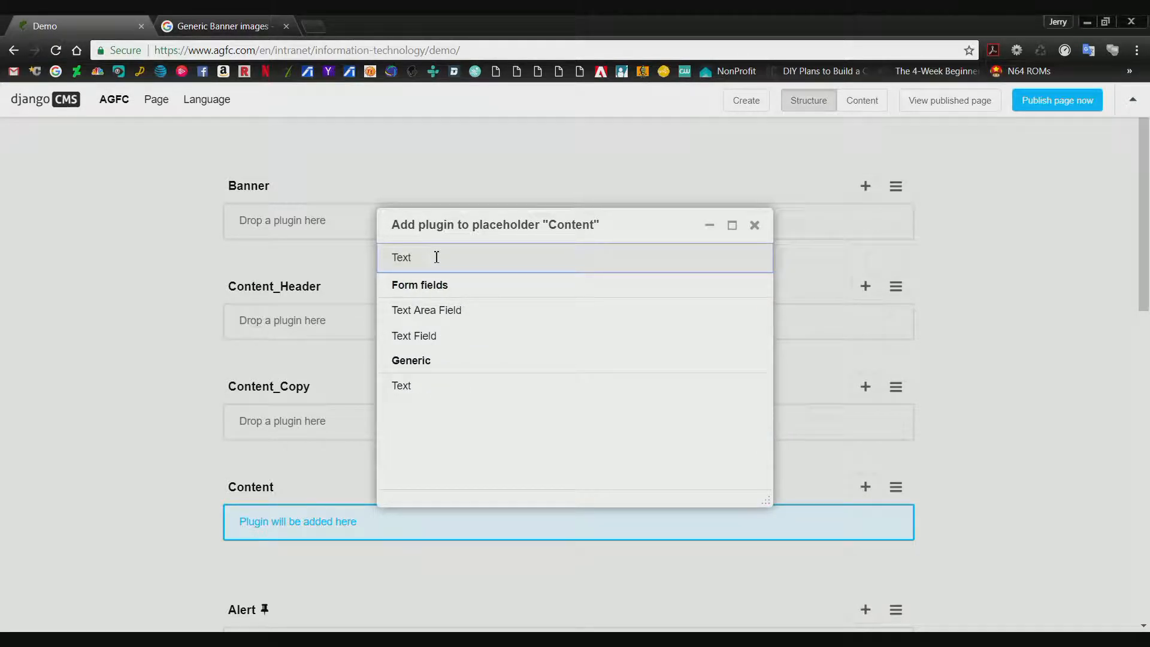
left_click(429, 386)
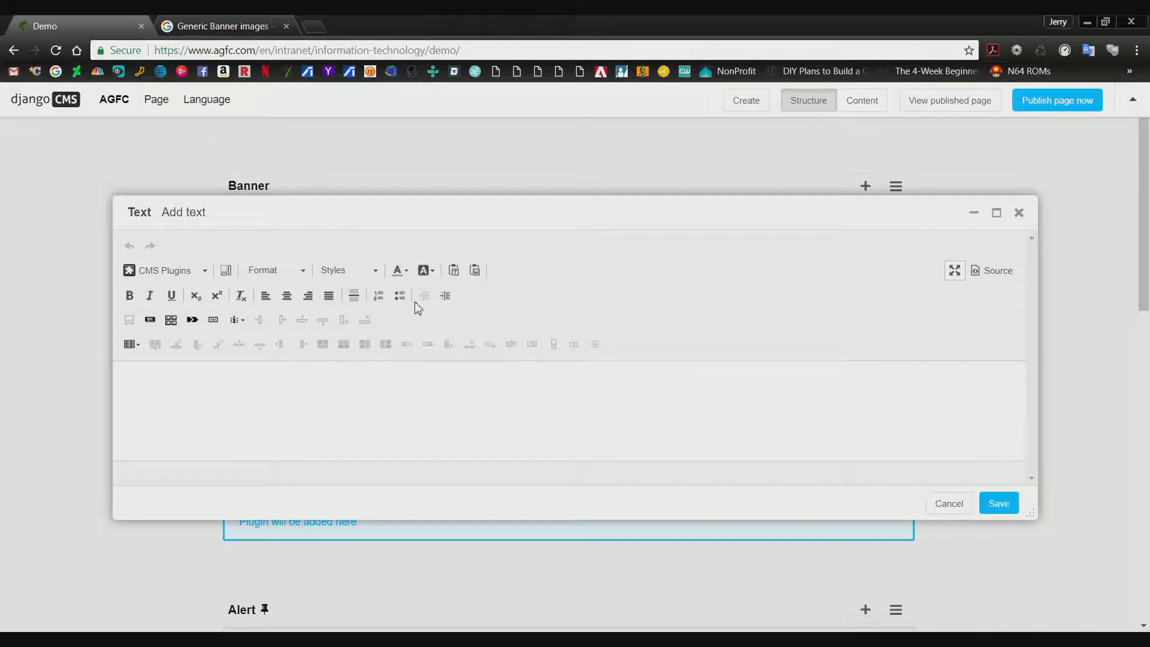
left_click(996, 213)
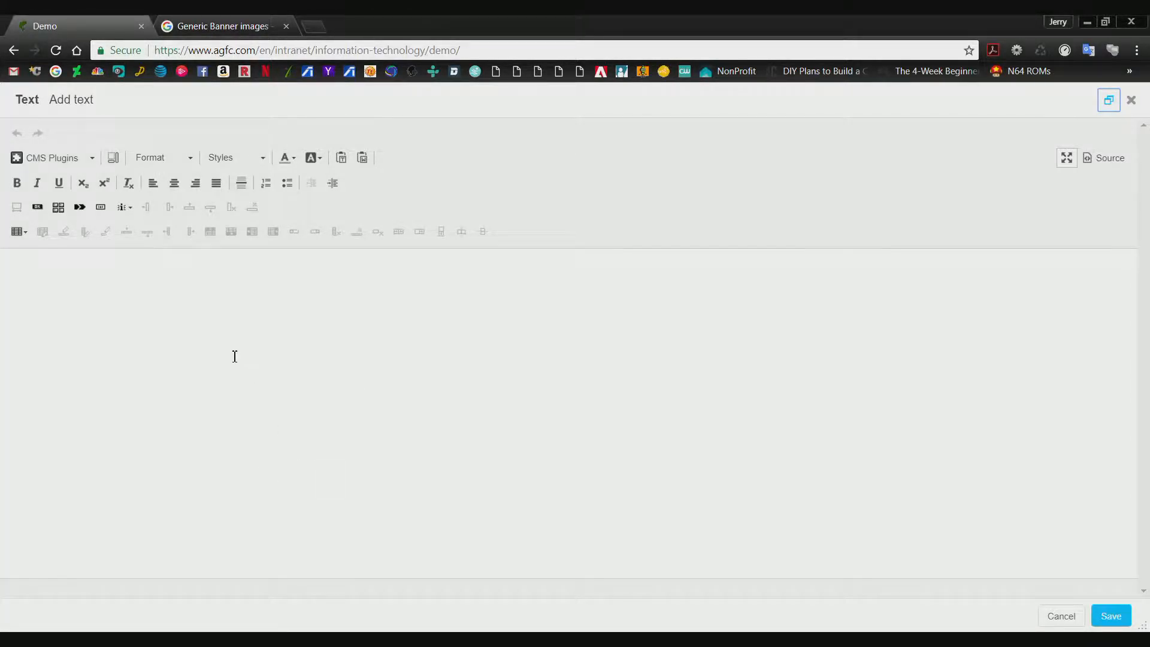
Write "This is some text that we are adding to the demo Page." in the text body.
left_click(237, 305)
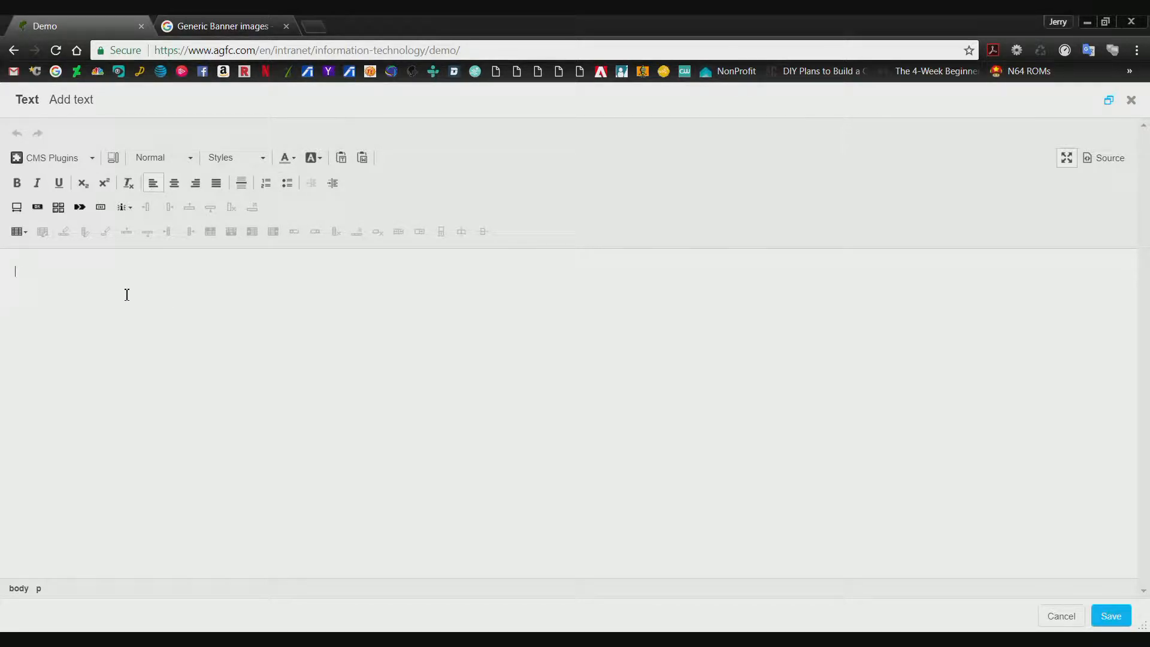
type("This is some text that ew")
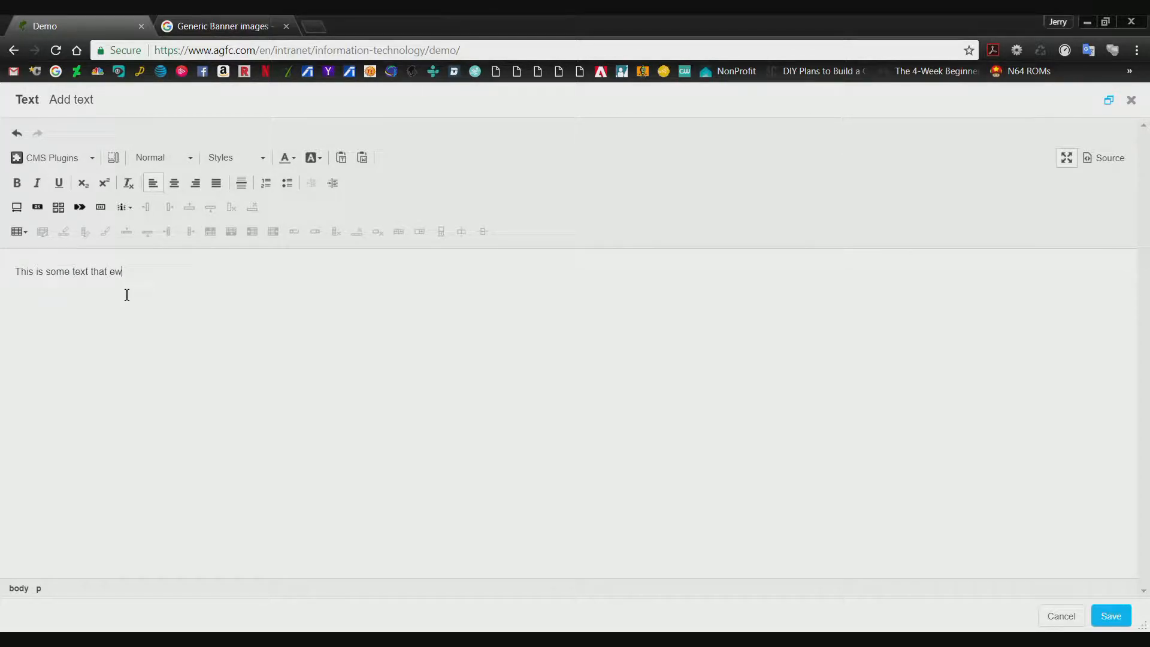
type(" ha")
key("BackSpace")
key("BackSpace")
type("are adding")
key("BackSpace")
type("ng to the ")
type("demo Te")
type("age")
Make the whole sentence bold and save the text plugin.
left_click_drag(254, 273, 21, 258)
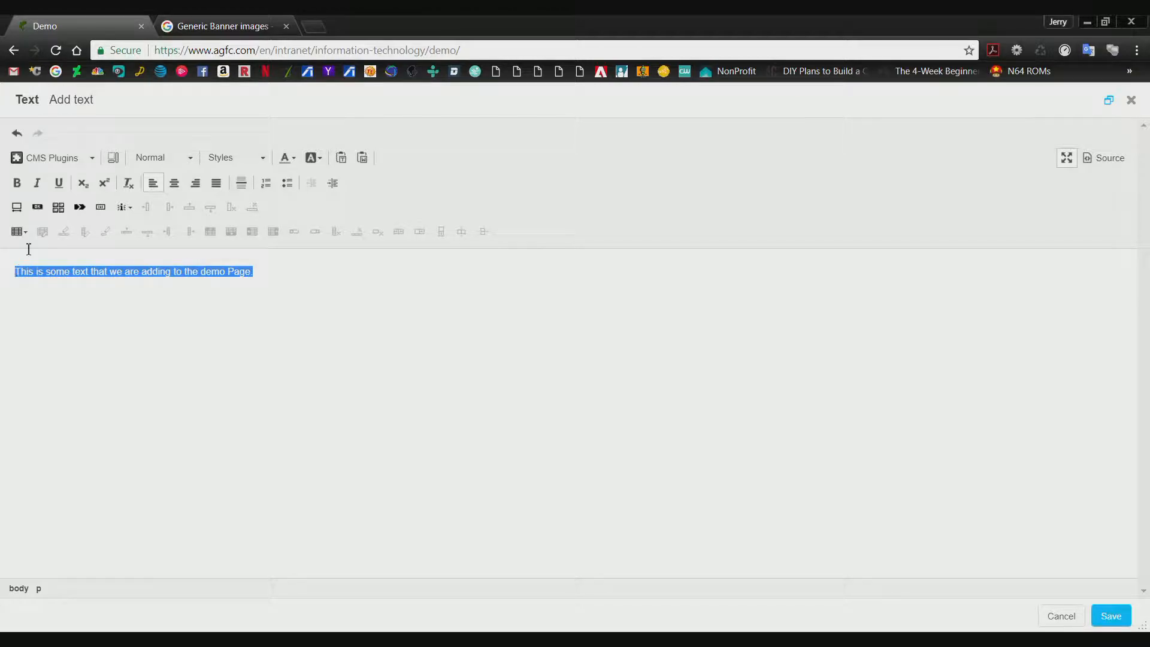
left_click(17, 183)
left_click(286, 270)
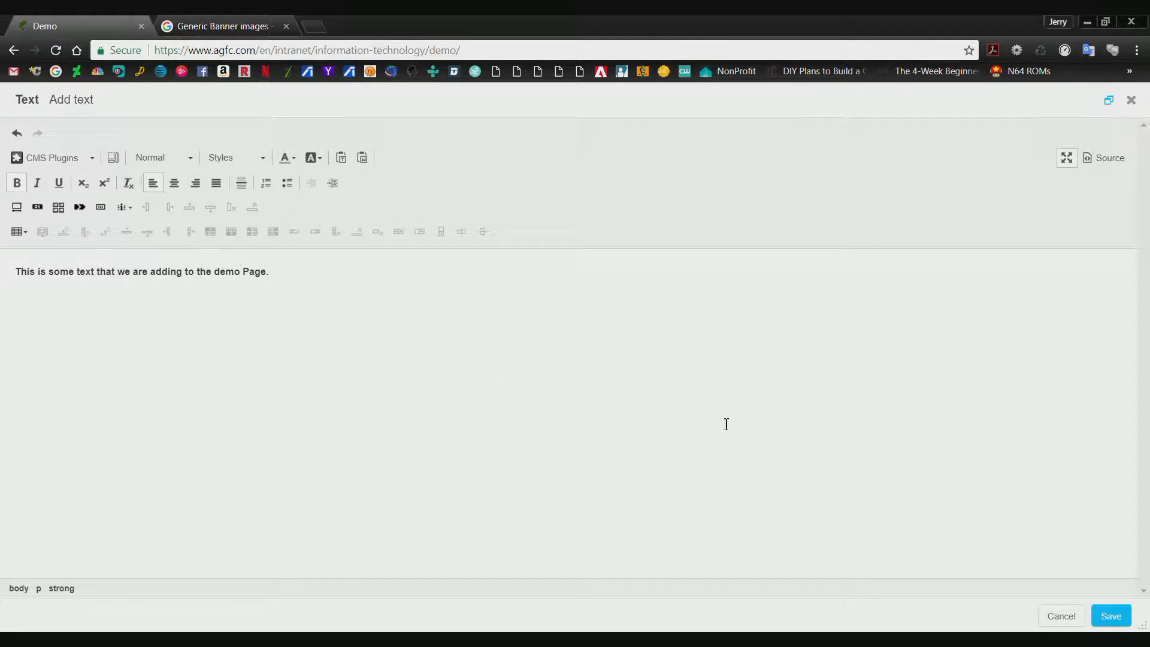
left_click(1112, 617)
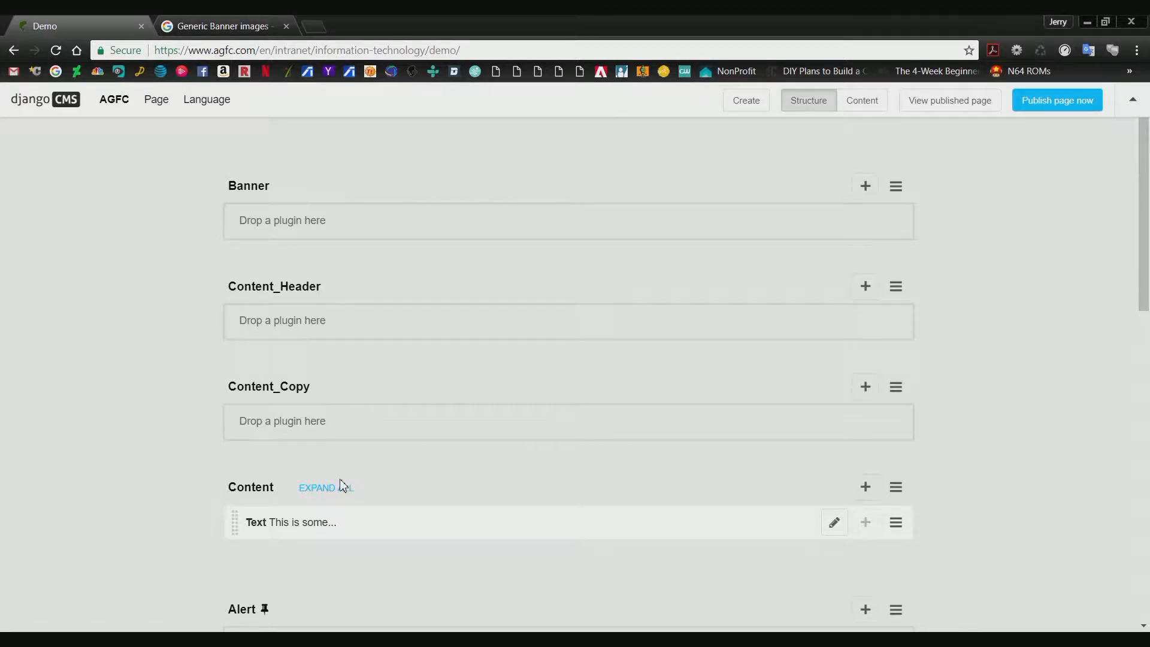
Switch the Demo page from the structure view to the content view to check the added text.
scroll(360, 474, "down", 2)
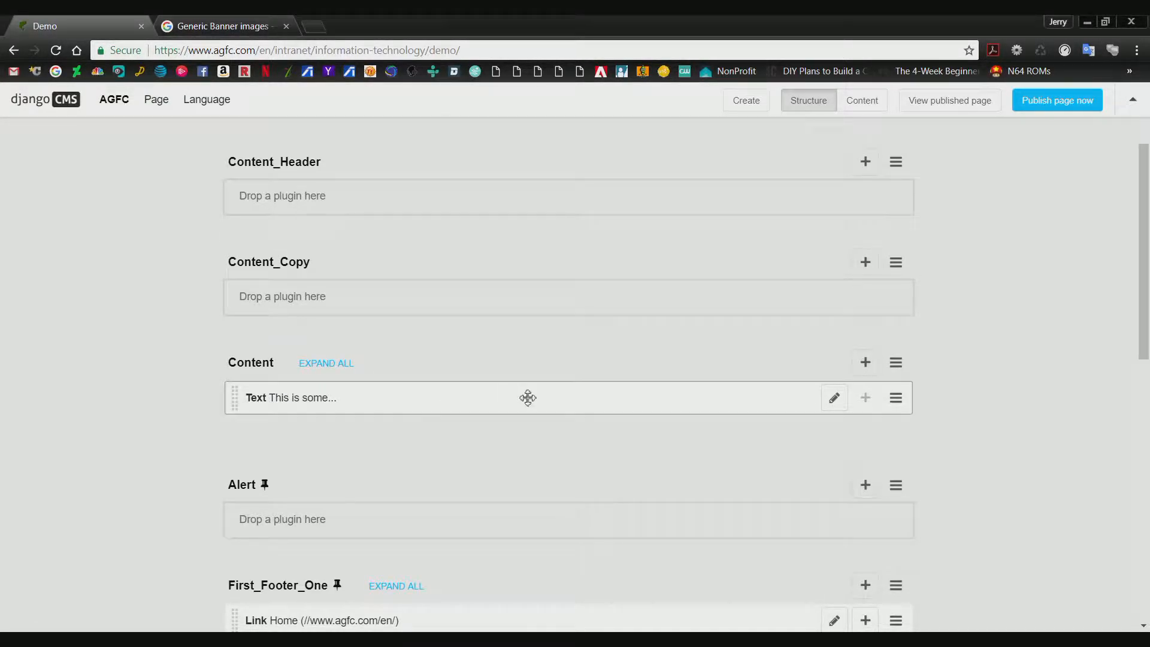
scroll(905, 277, "up", 2)
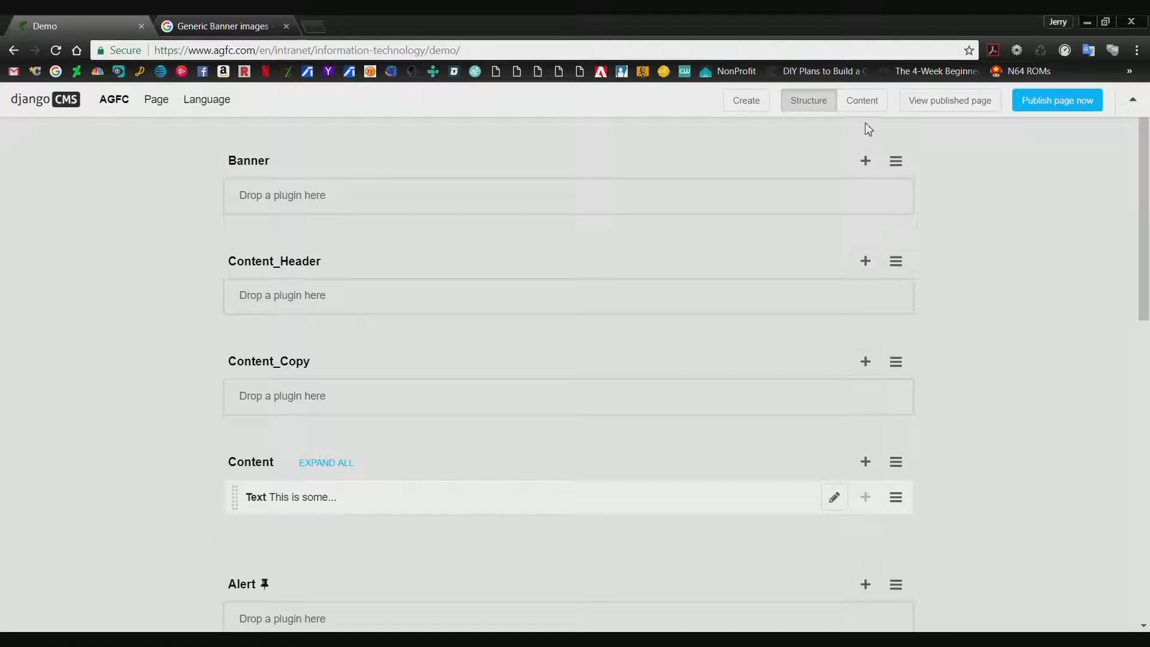
left_click(863, 101)
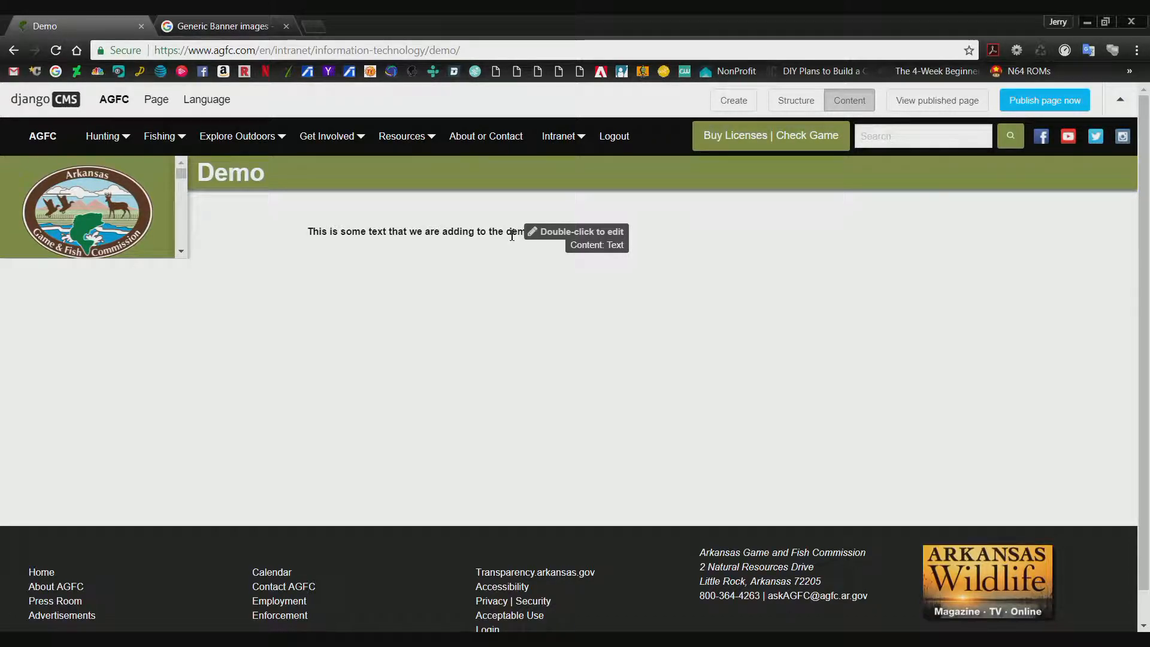
Open the bold sentence for editing directly from the page content and maximize the editor window.
double_click(373, 230)
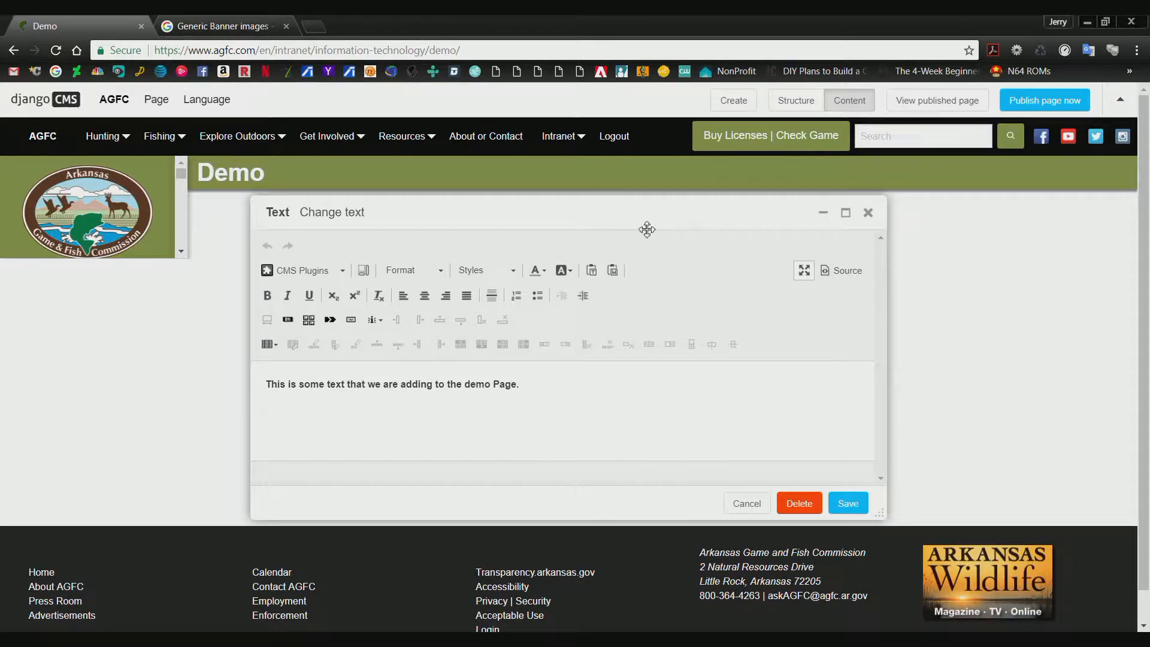
scroll(670, 423, "down", 1)
scroll(671, 425, "up", 1)
left_click(845, 213)
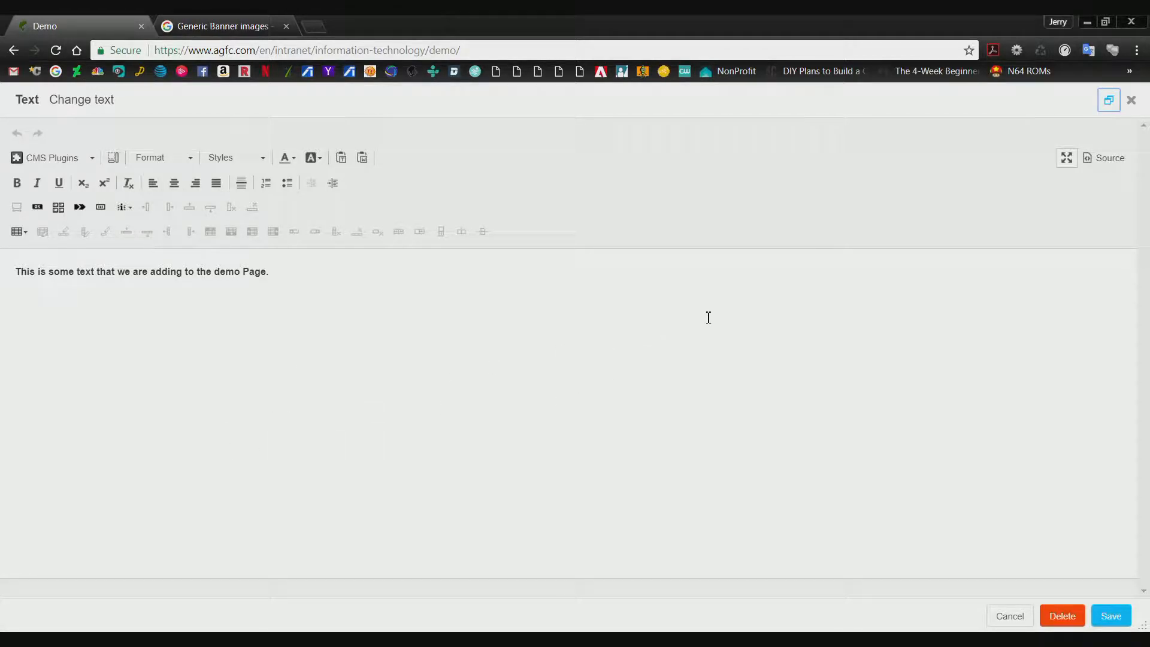
Inspect the editor's non-maximized layout and the sentence's HTML source, and save the text plugin.
left_click(1067, 159)
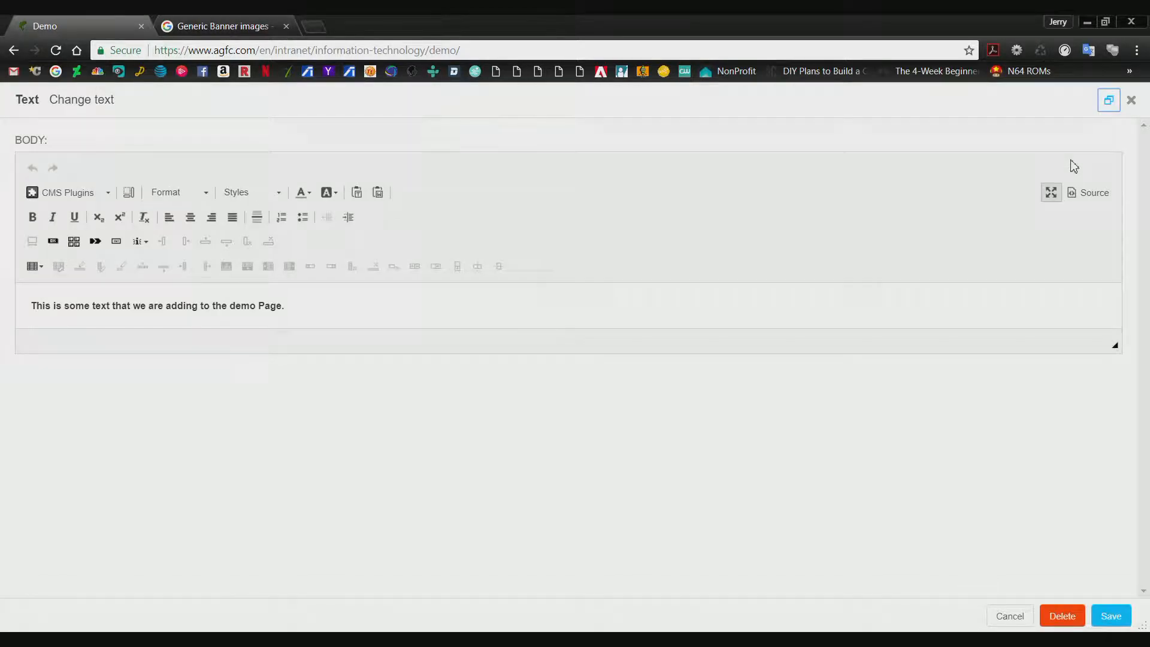
left_click(1052, 194)
left_click(1109, 160)
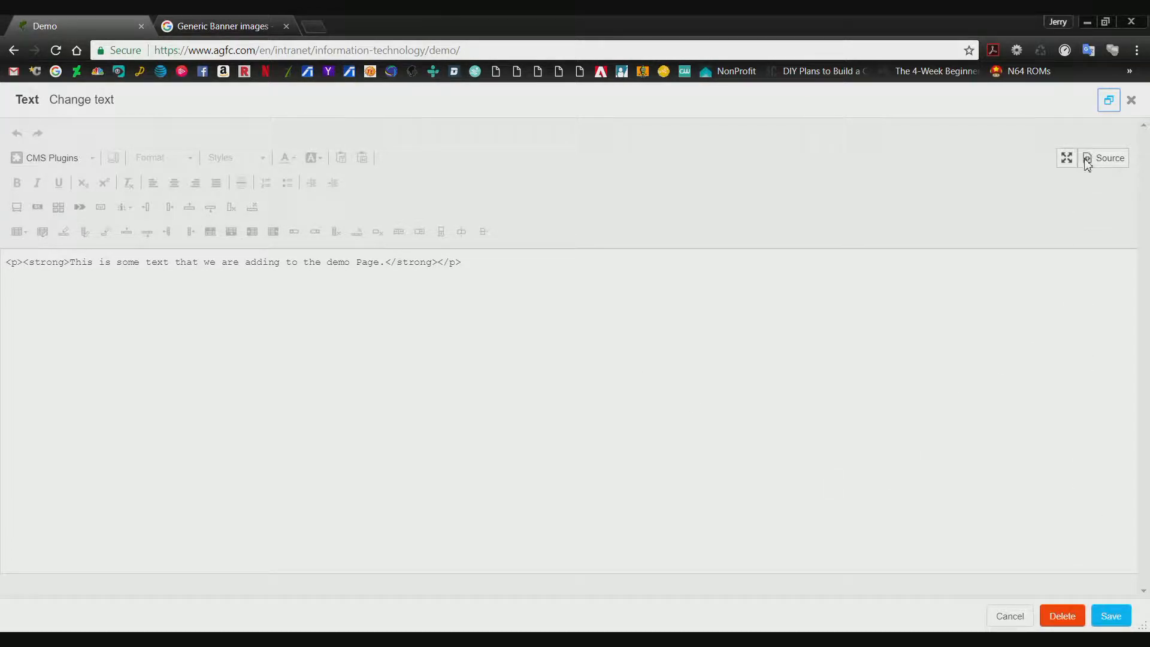
left_click(1105, 158)
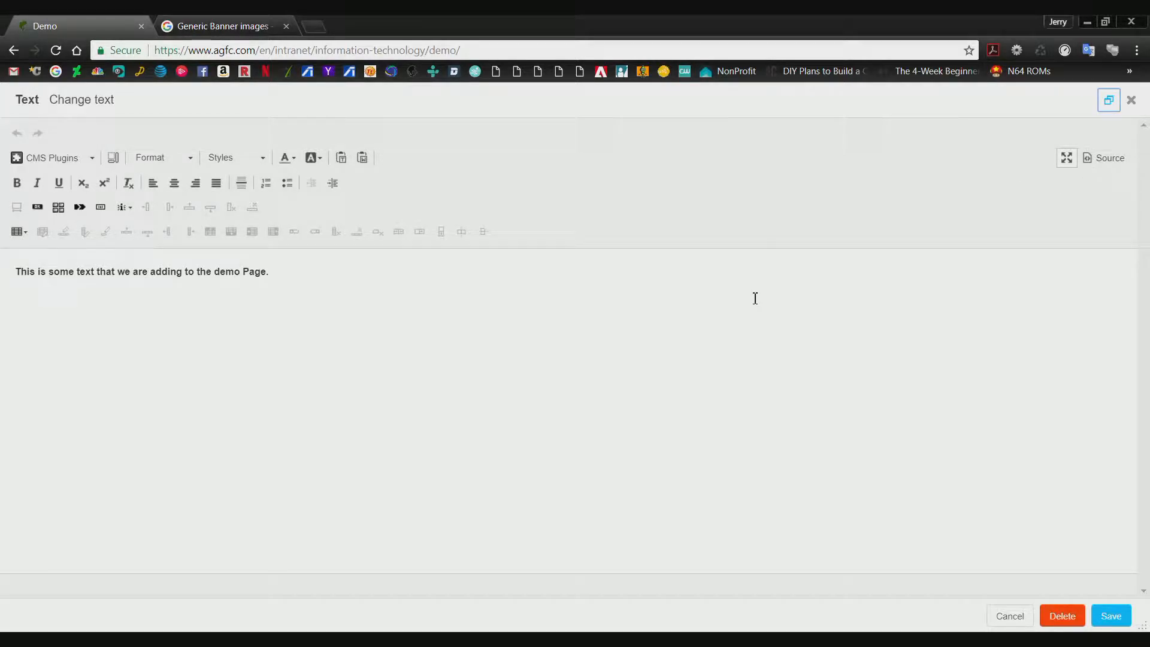
left_click(1110, 614)
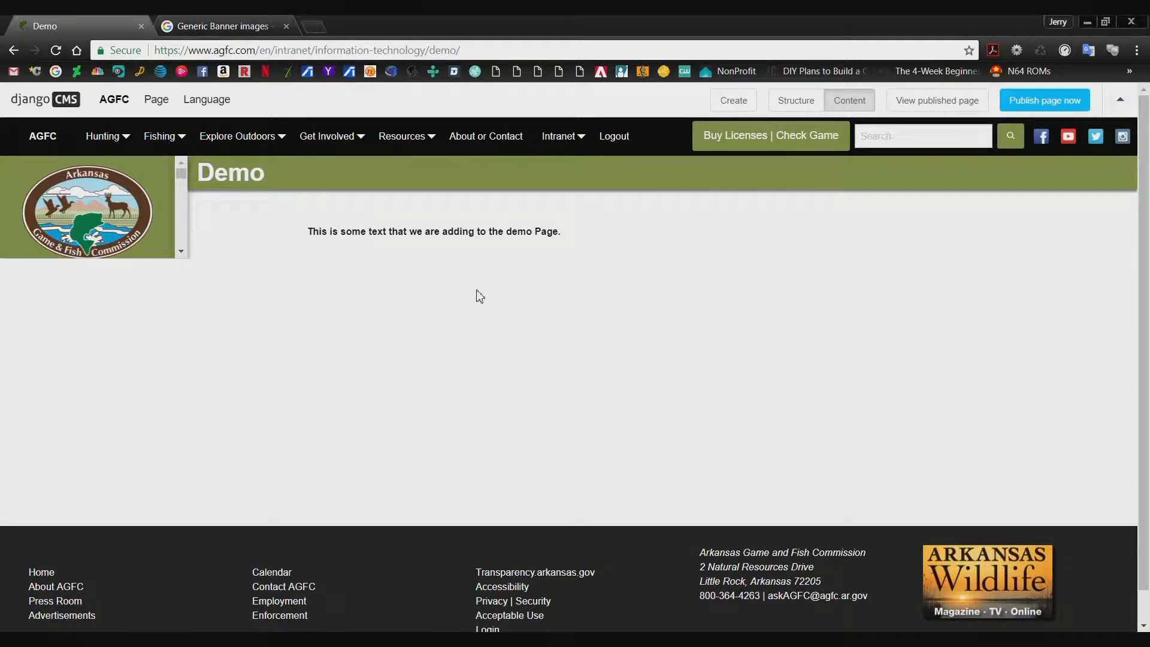
Append "I hope everyone is enjoying the video!" to the sentence on the page and save the text.
double_click(372, 235)
left_click(579, 399)
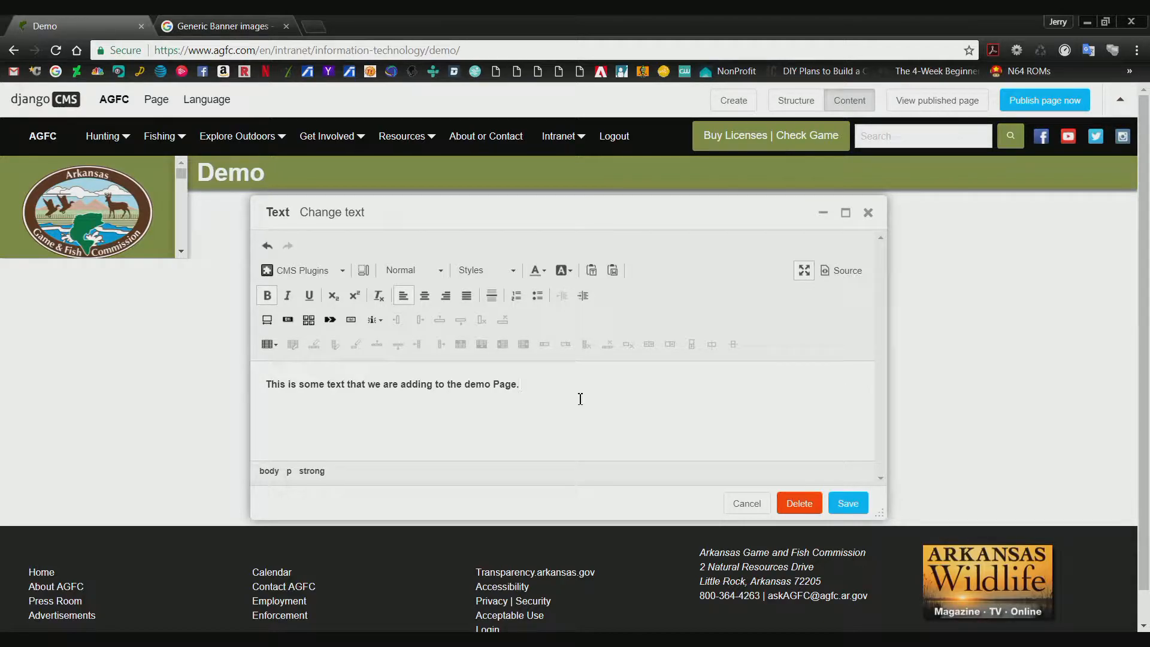
type("I hopt")
type(" everyone i")
type("s j")
type("oy")
key("BackSpace")
key("BackSpace")
key("BackSpace")
type("njoying the dv")
type("i")
type("vid")
key("BackSpace")
key("BackSpace")
key("BackSpace")
type("video")
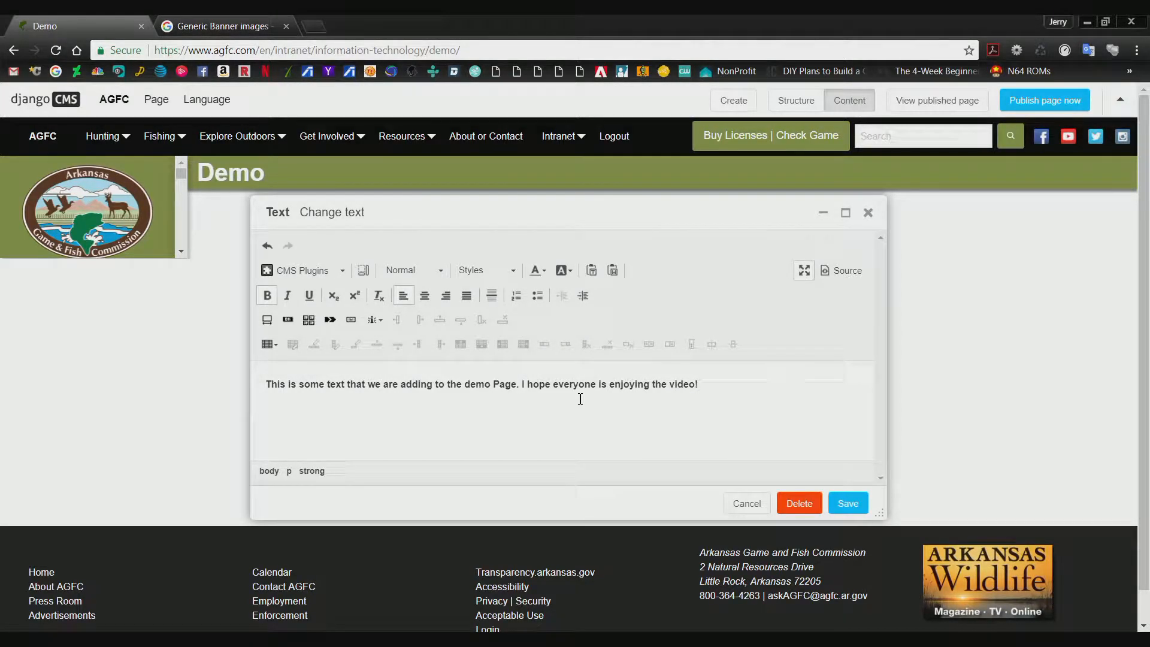
type("!")
left_click(848, 504)
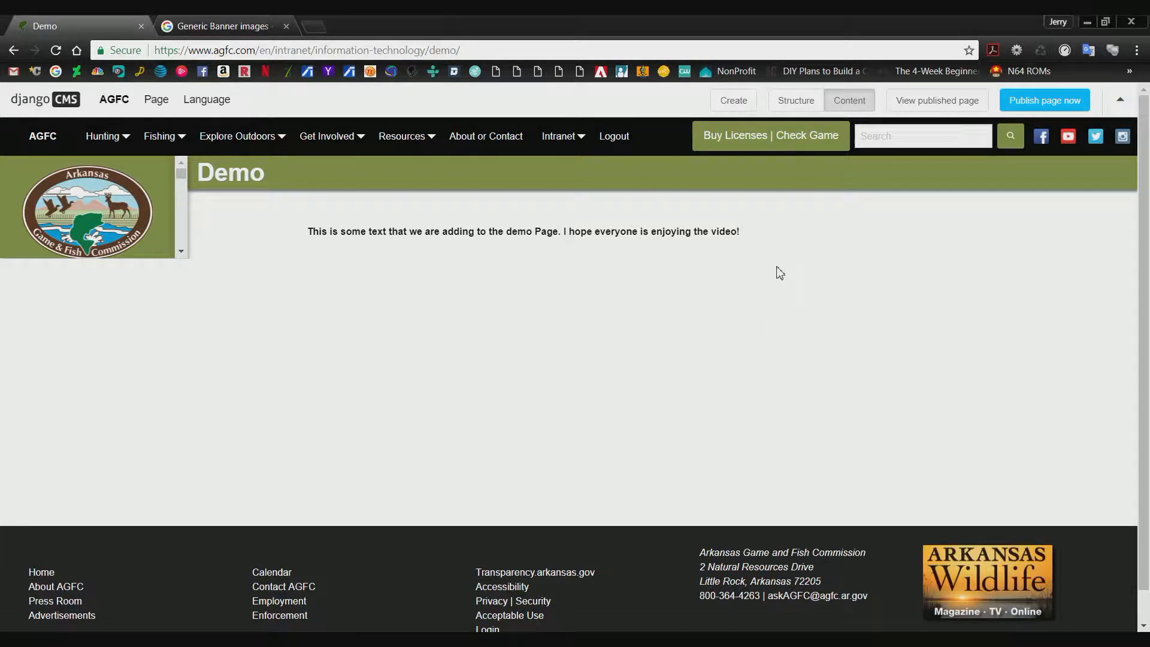
Return to the structure view and add a second Text plugin to the Content placeholder.
left_click(797, 106)
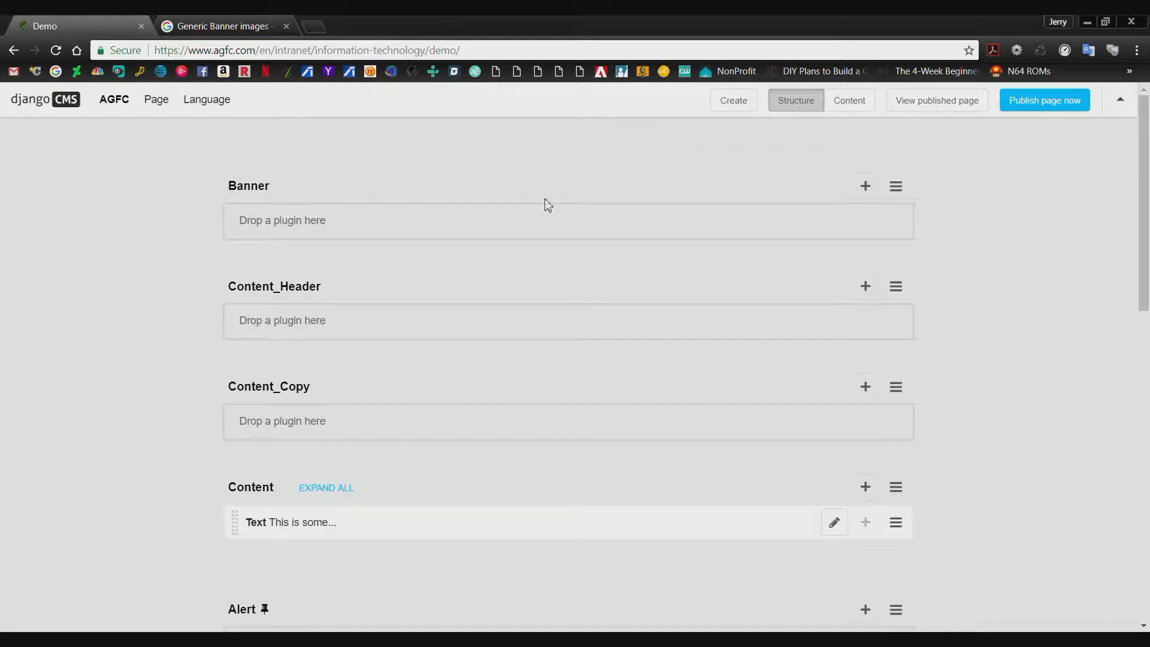
scroll(547, 336, "down", 3)
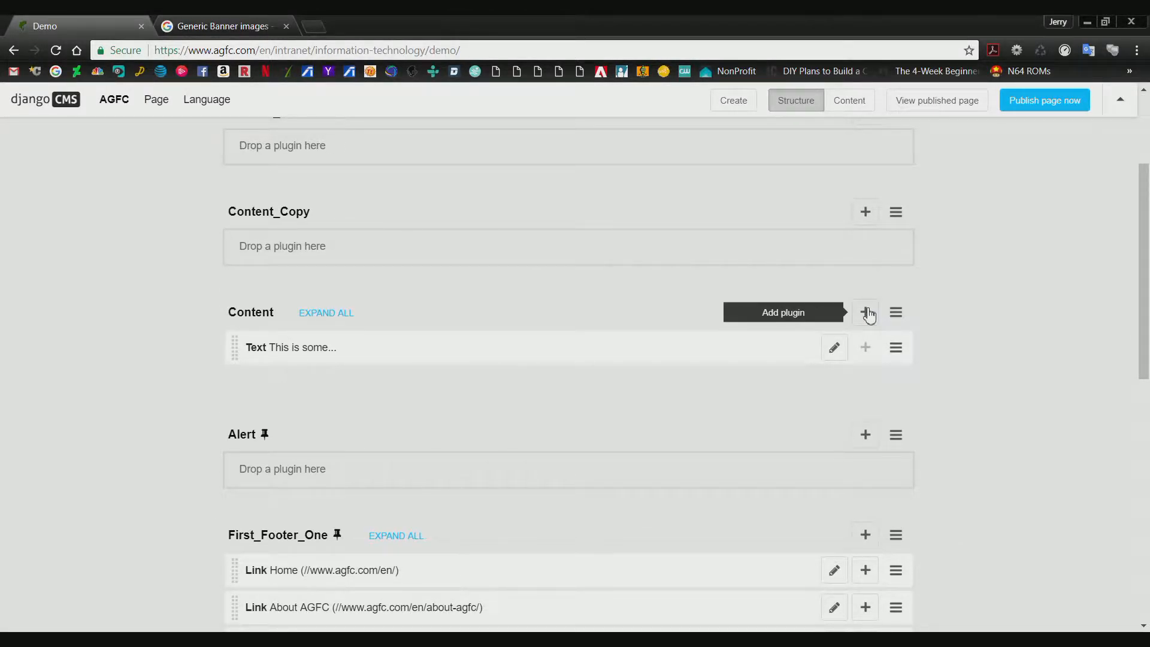
left_click(866, 313)
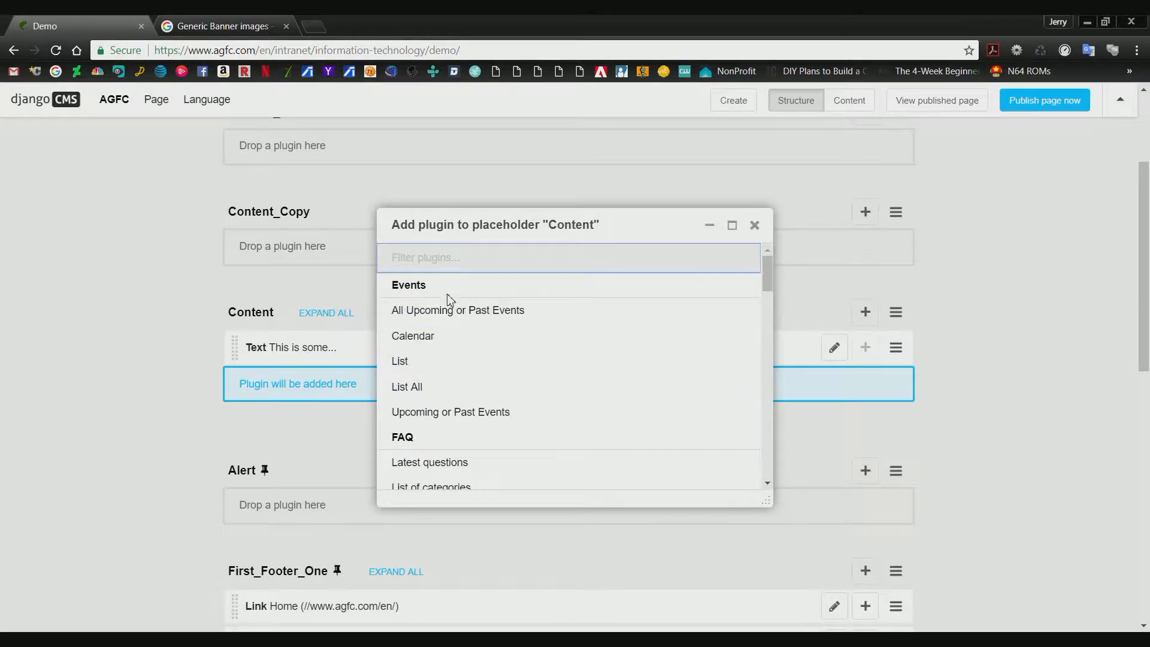
type("Text")
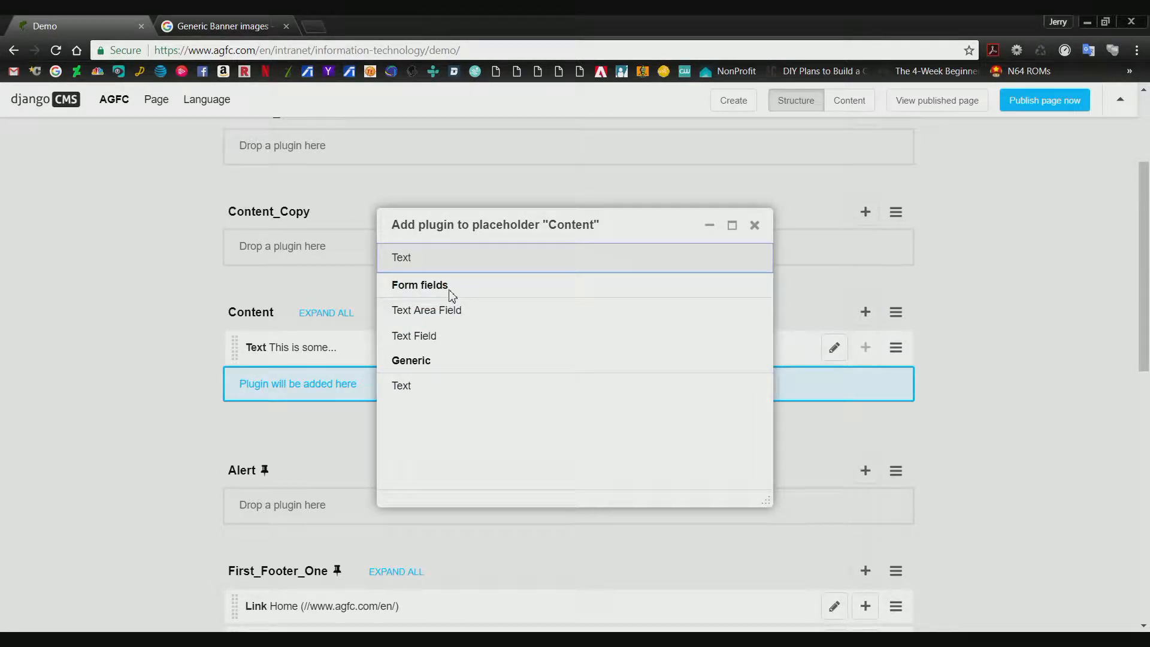
left_click(412, 387)
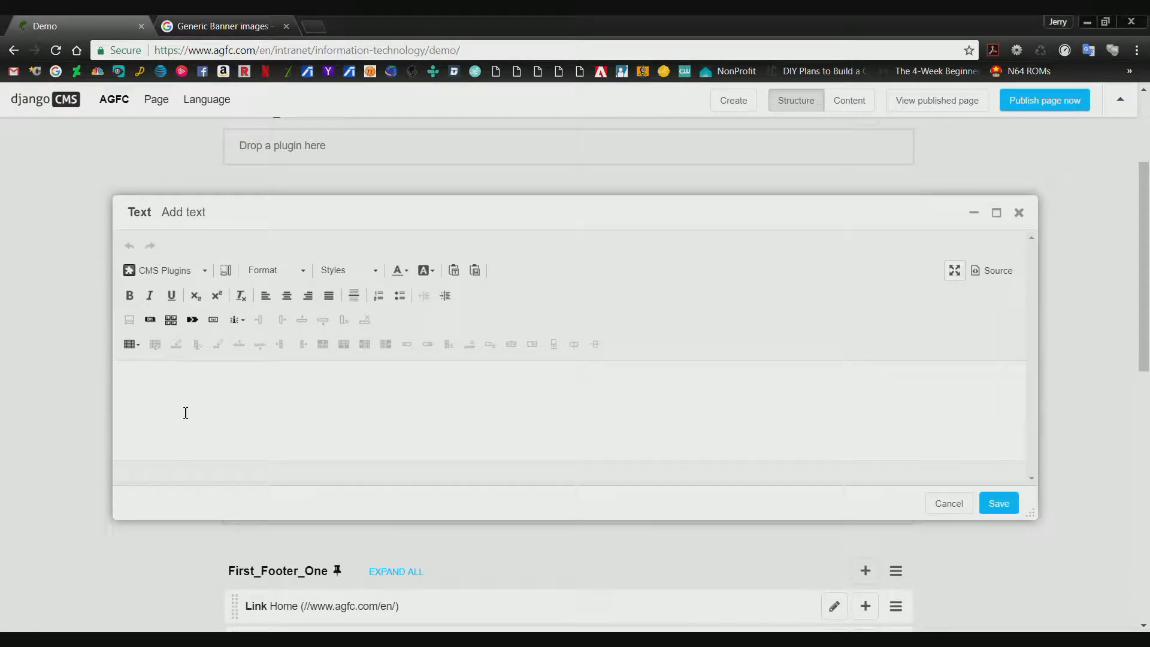
Write "This is another text line. Hope things are well!!!!!" in the new text plugin and check its HTML source.
left_click(331, 393)
type("This is another te")
key("BackSpace")
type("text line")
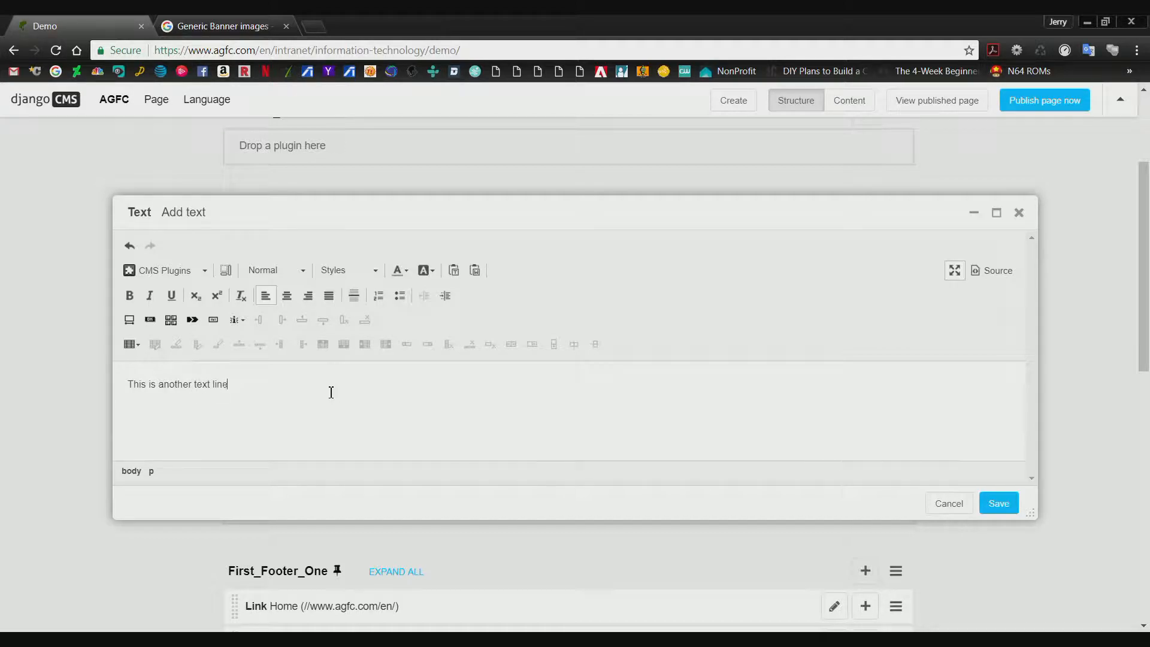
type(". Hope things")
key("BackSpace")
type("gs are w")
left_click(993, 272)
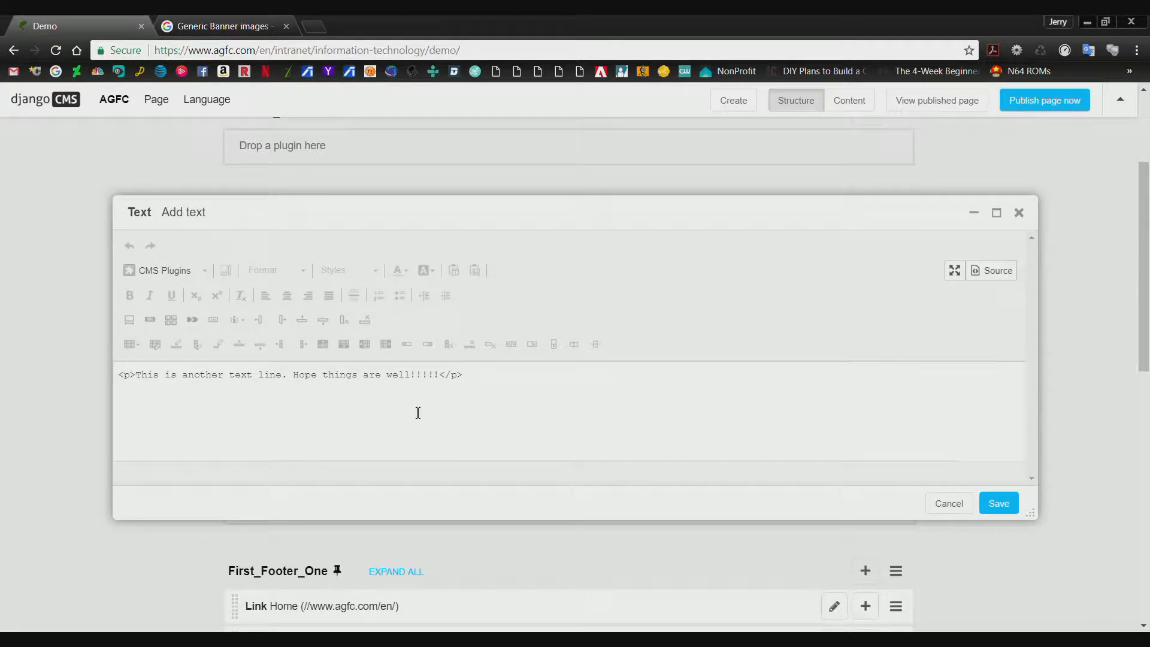
left_click(997, 271)
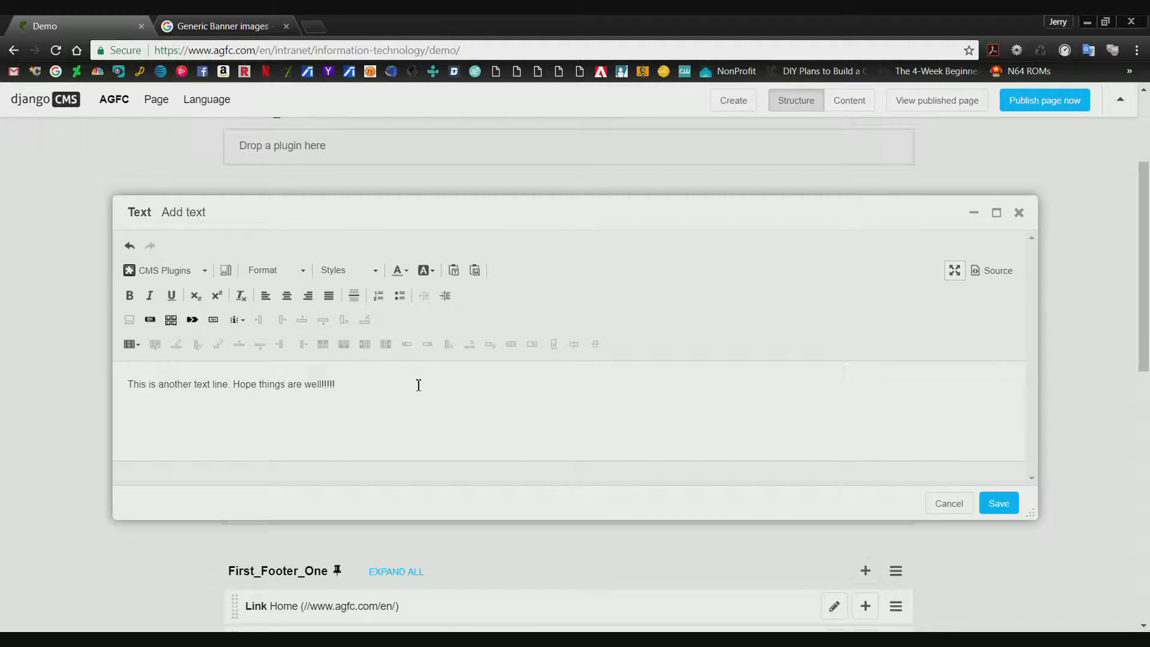
Apply the Inserted Text style to the whole line of the new text plugin.
left_click_drag(365, 385, 124, 390)
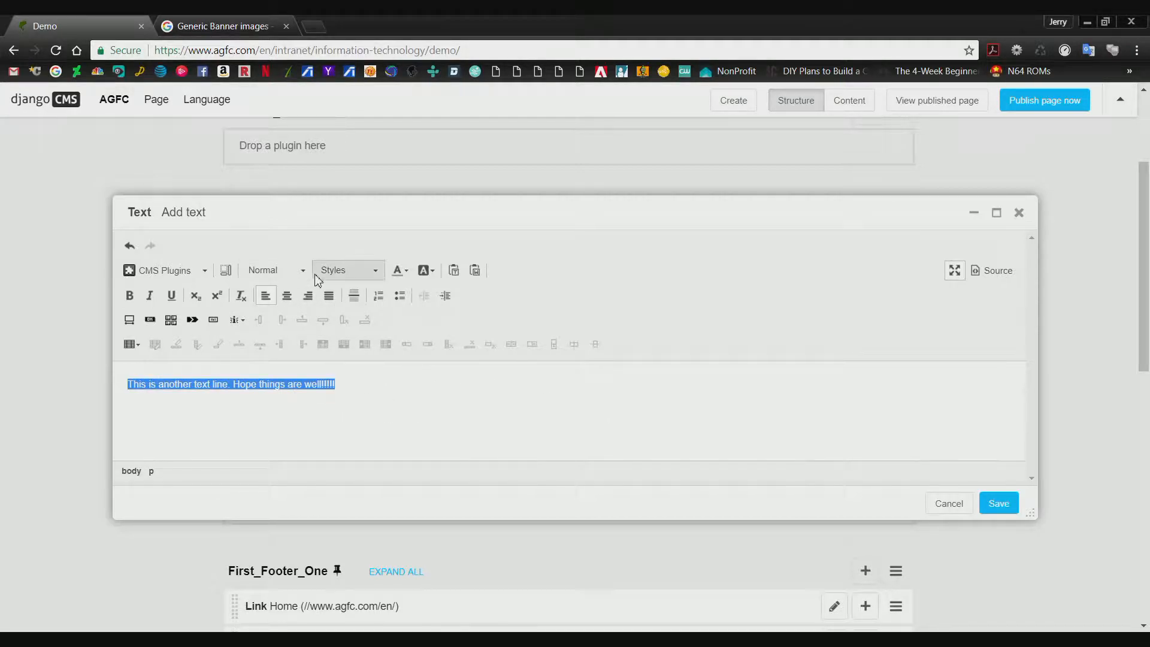
left_click(358, 270)
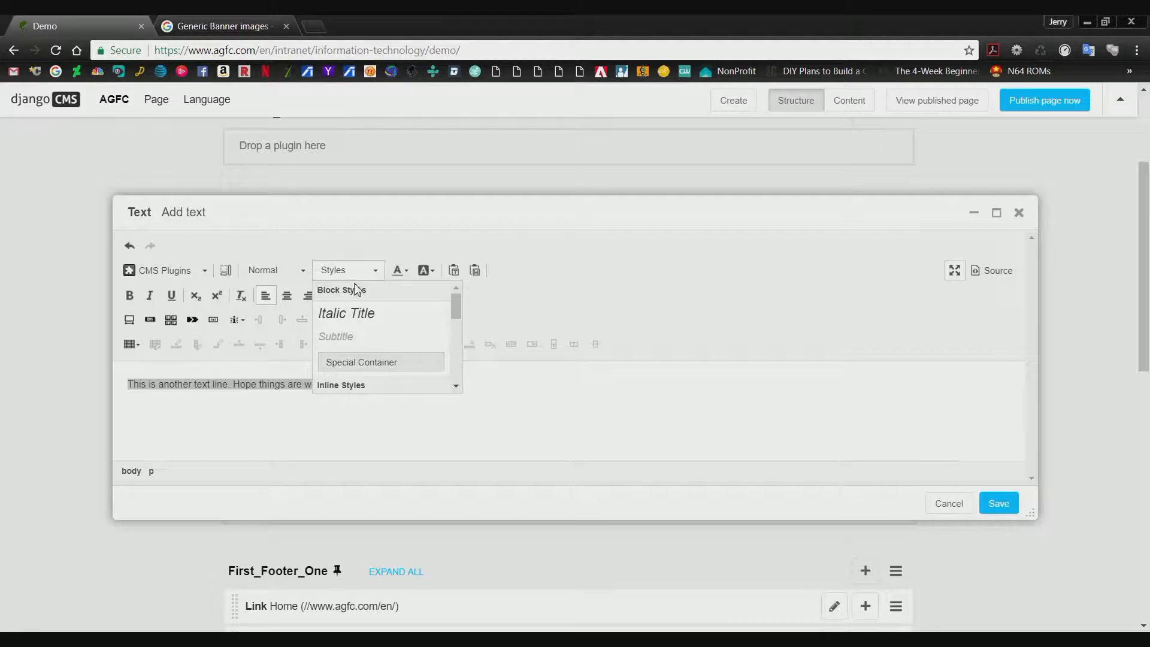
scroll(410, 342, "down", 6)
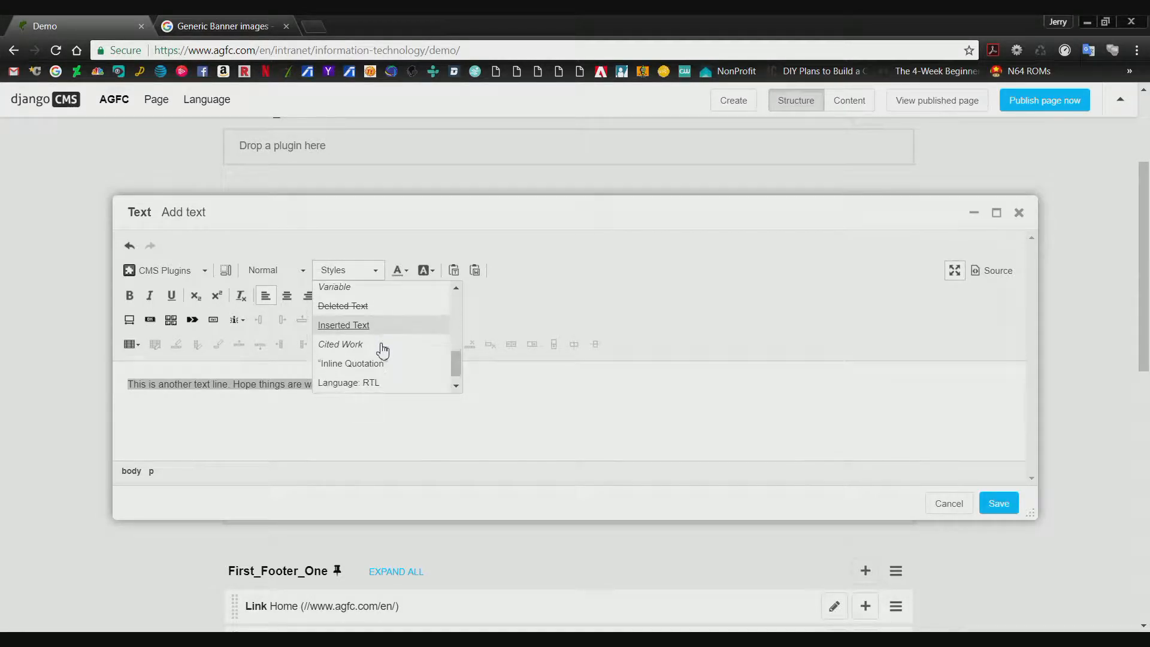
left_click(359, 308)
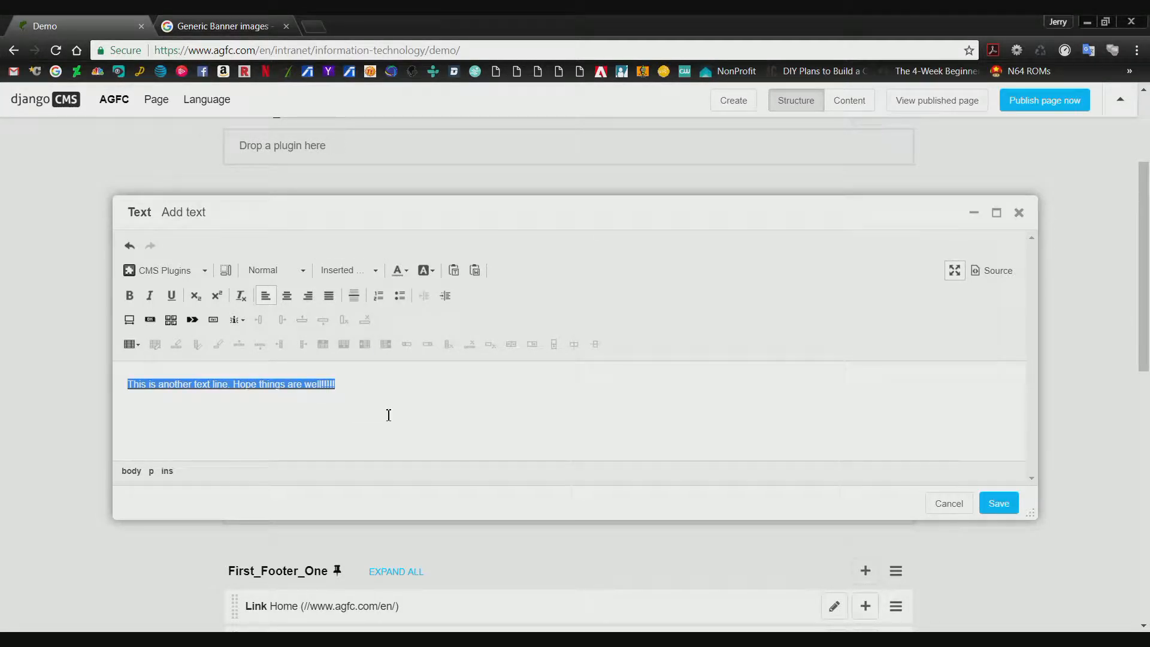
Try the Deleted Text style on the line and toggling off Inserted Text, and undo these style changes.
left_click(369, 273)
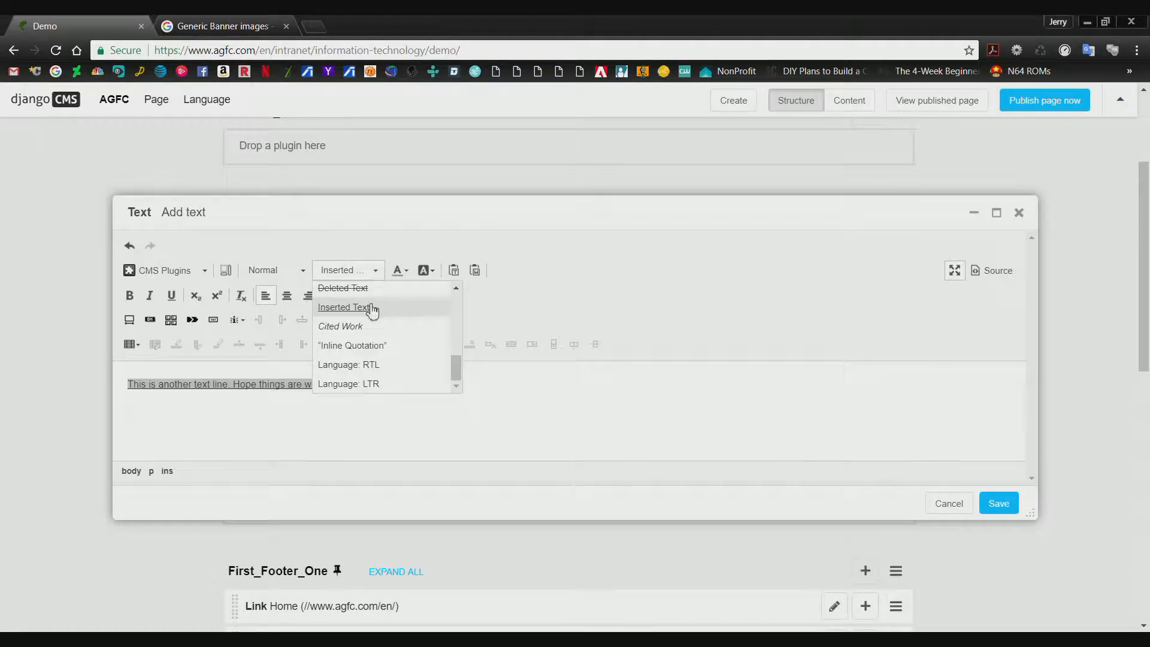
left_click(365, 288)
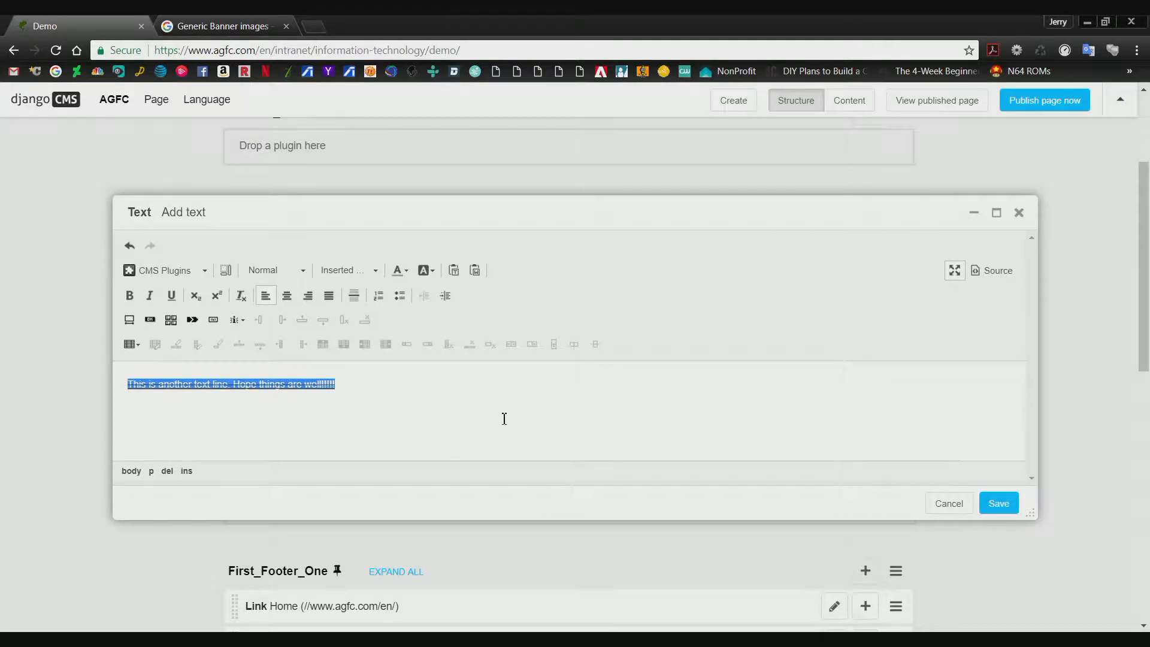
left_click(425, 430)
left_click(347, 270)
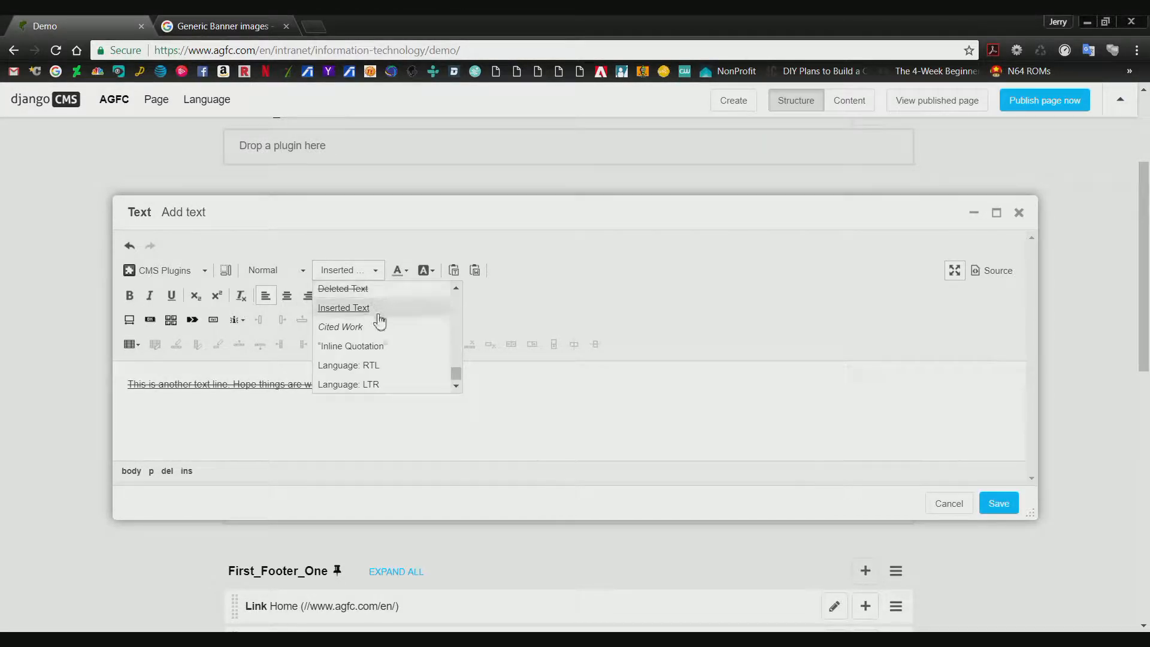
left_click(382, 293)
left_click(376, 272)
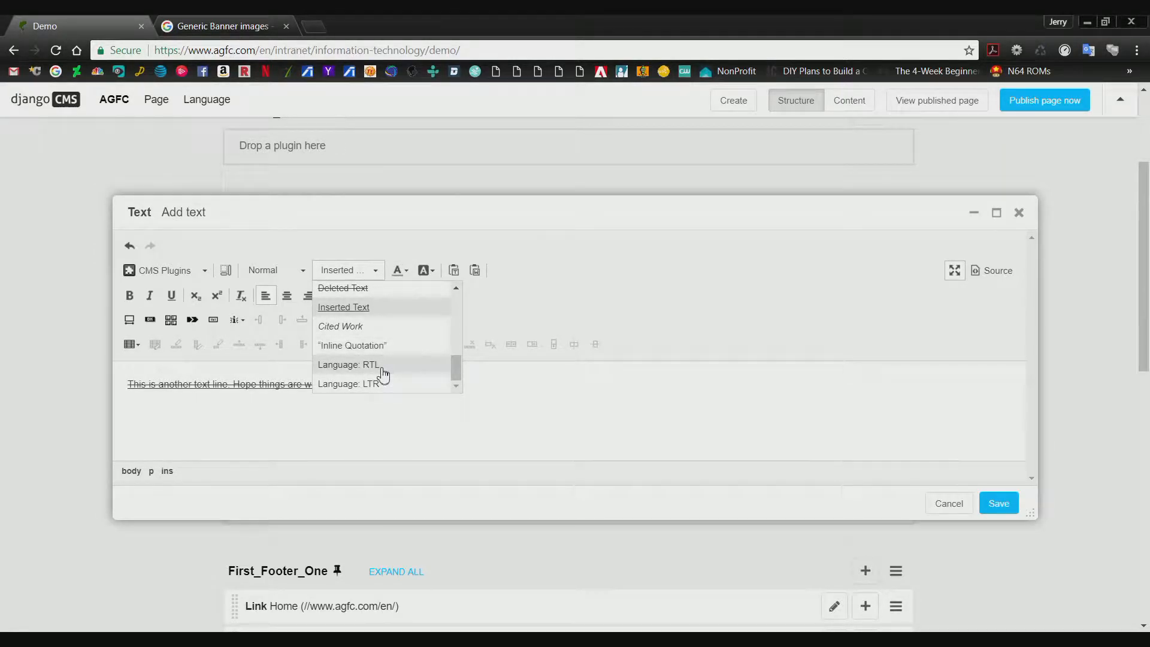
left_click(364, 308)
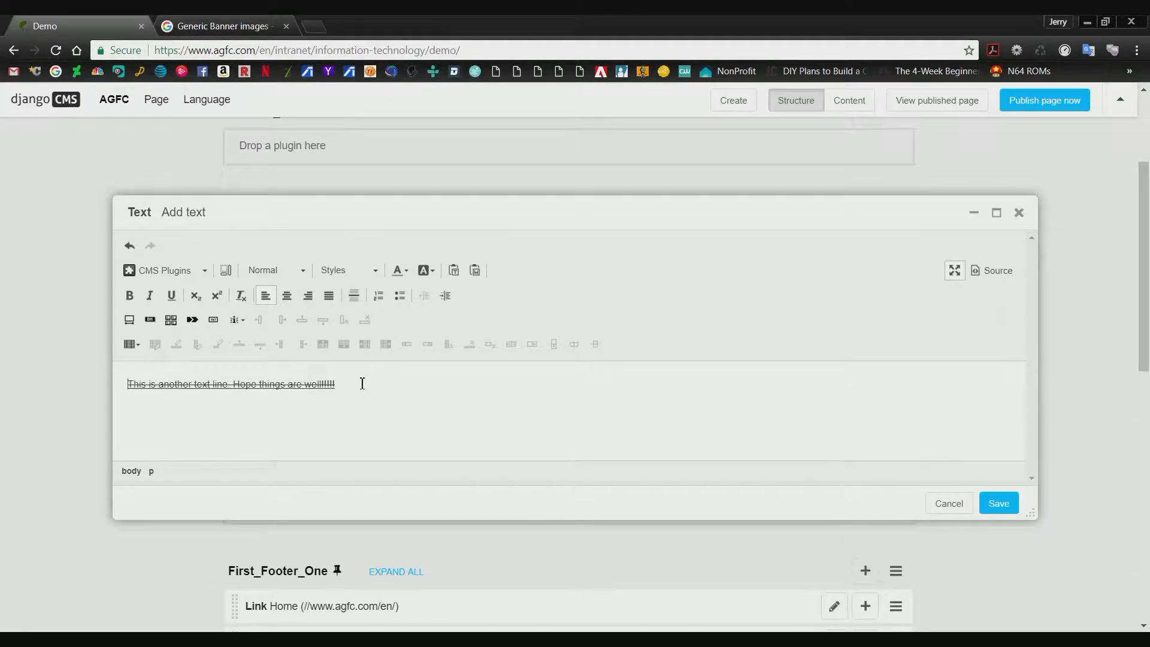
key("ctrl+u")
key("ctrl+u")
key("ctrl+z")
key("ctrl+a")
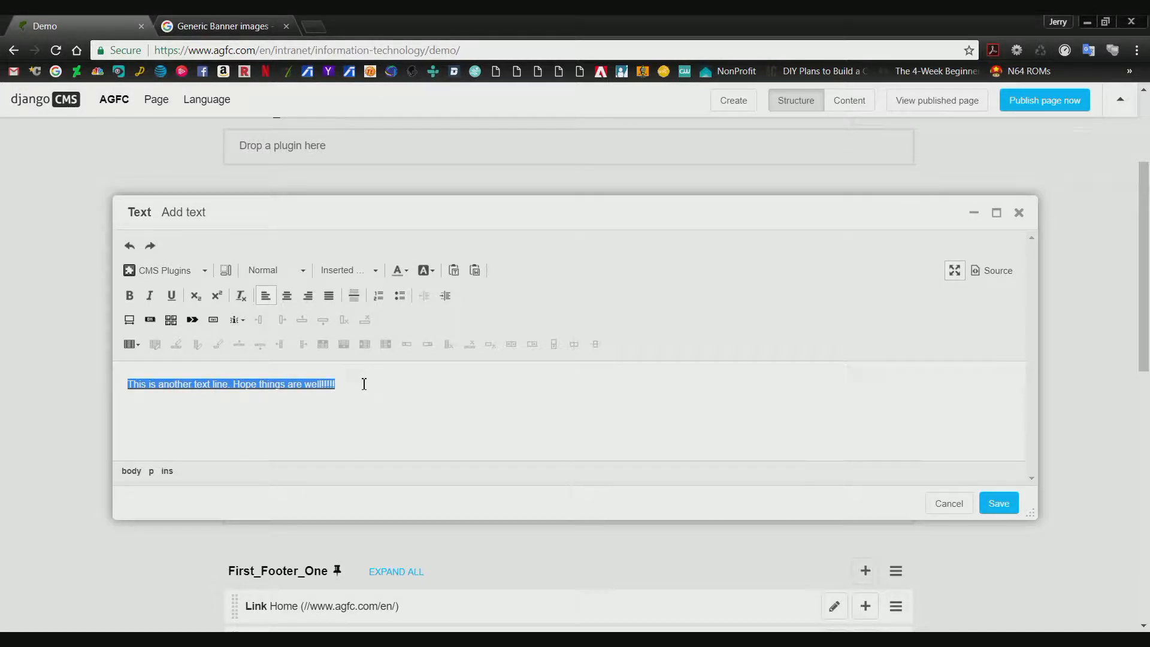
Save the underlined text plugin and check it in the page's content view.
left_click(364, 384)
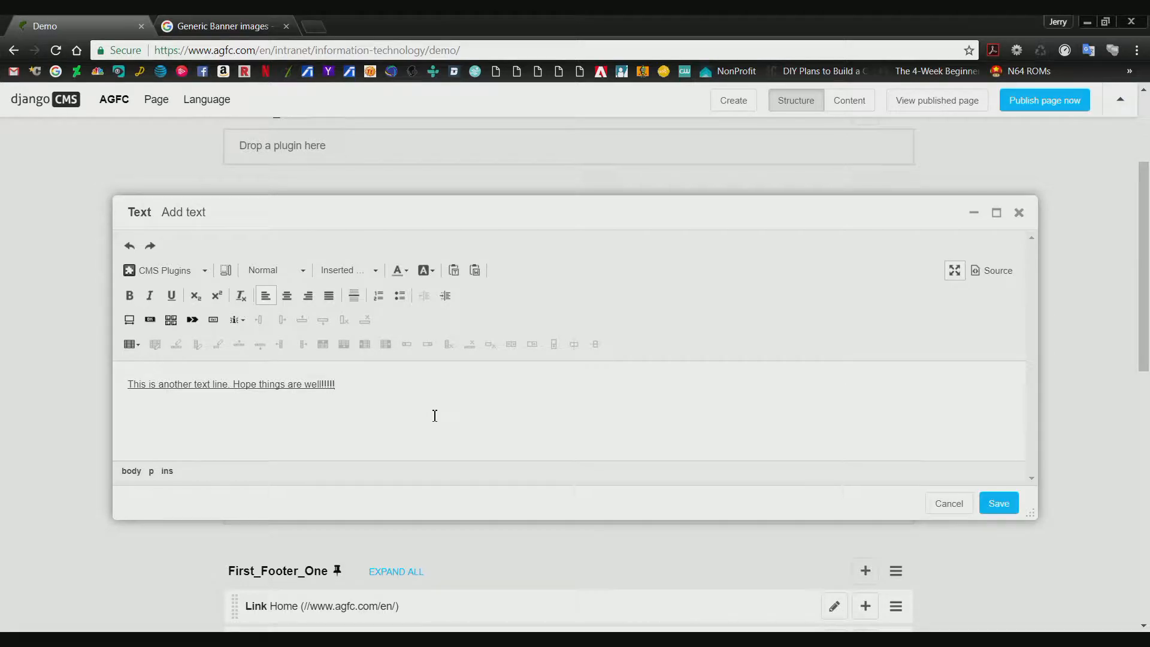
left_click(998, 504)
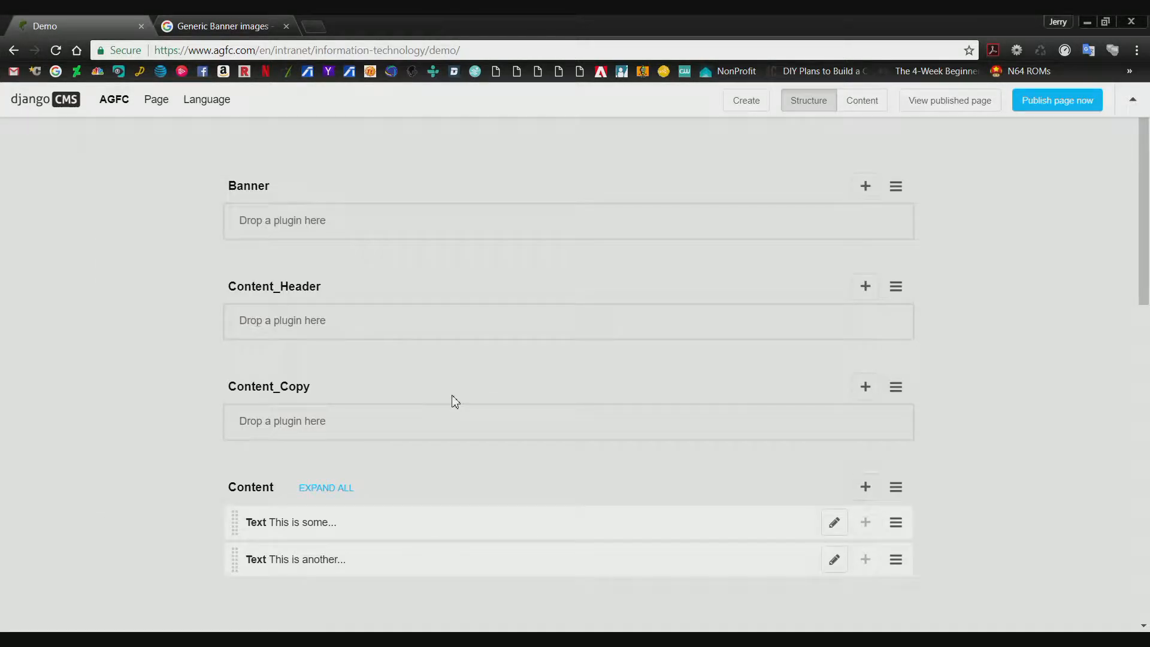
left_click(851, 103)
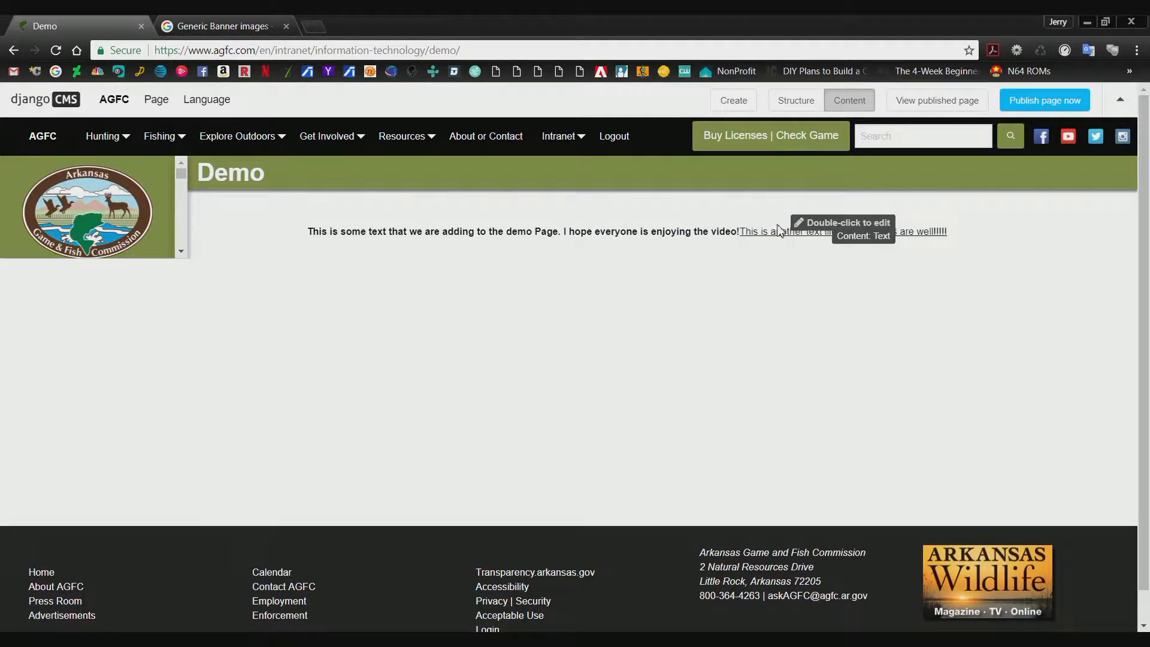
Return to the structure view and delete the second Text plugin, "This is another...", from the Content placeholder.
left_click(796, 112)
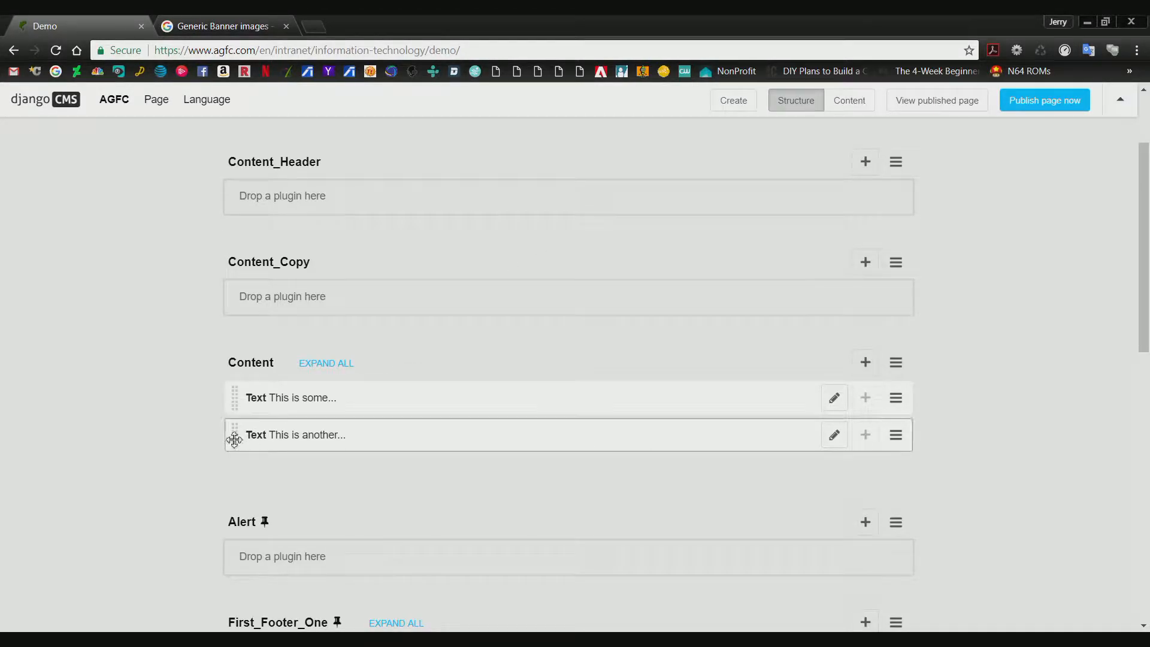
left_click_drag(234, 440, 221, 407)
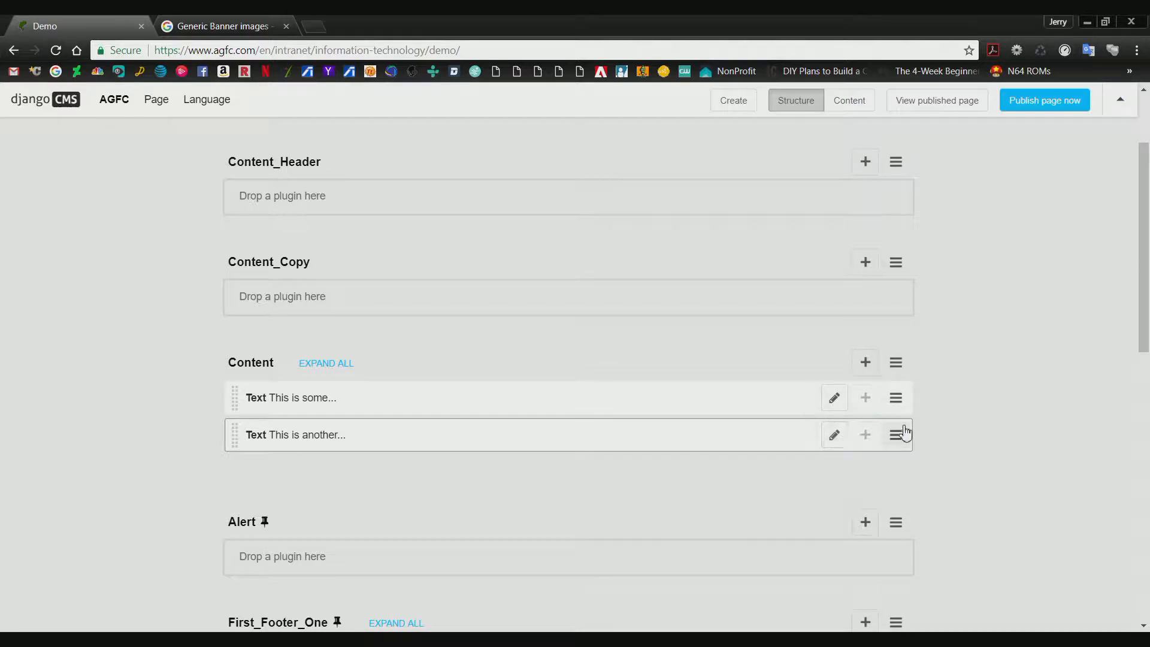
left_click(897, 447)
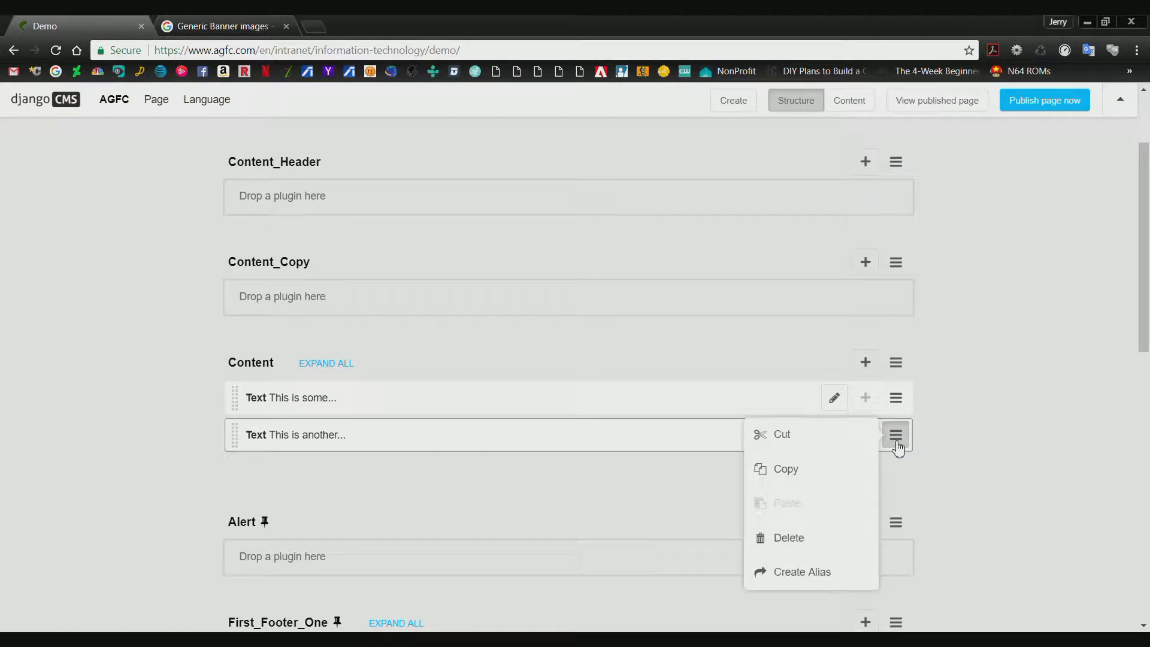
left_click(800, 541)
left_click(971, 499)
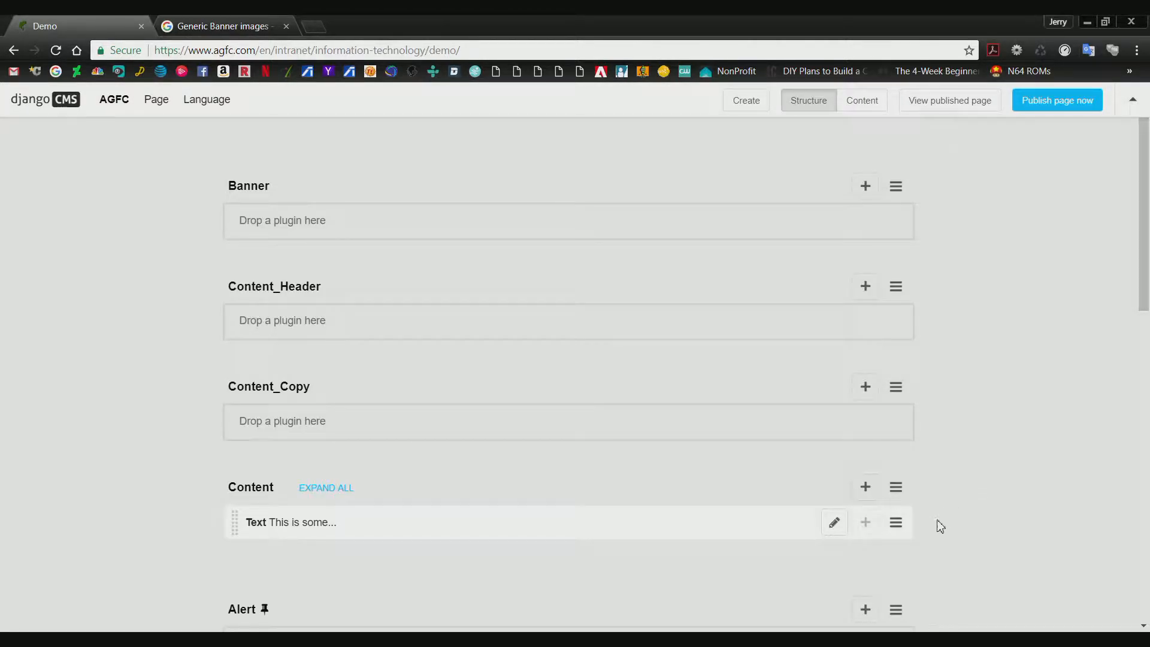
left_click(897, 523)
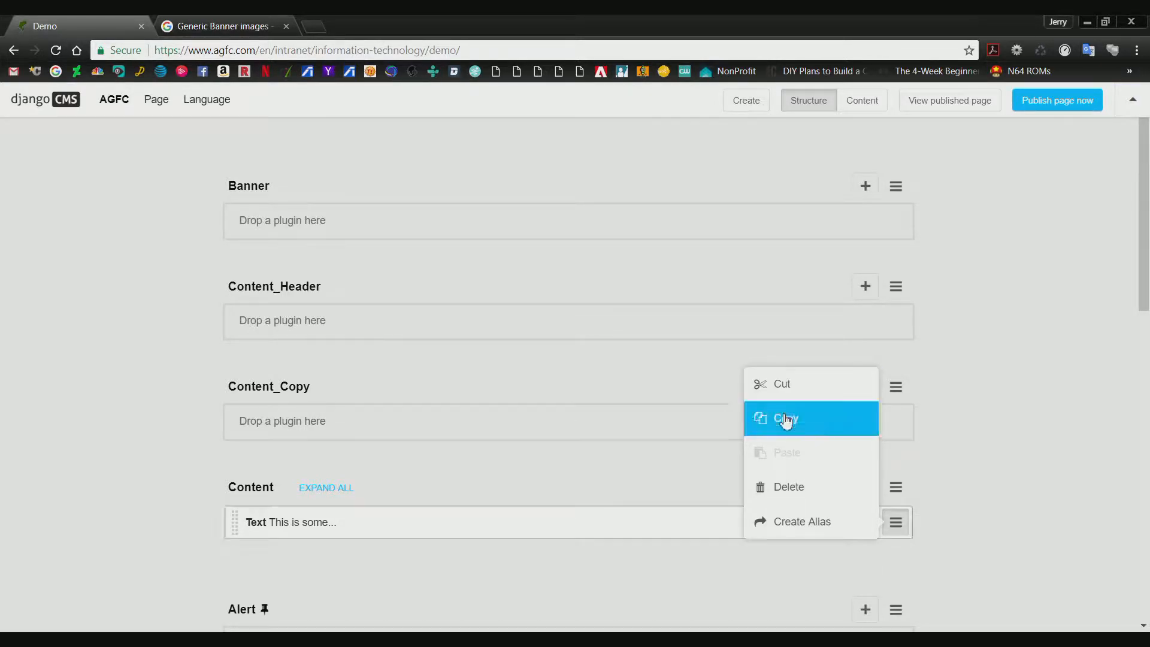
left_click(961, 459)
Empty the Content placeholder of all its plugins and check the page in the content view.
scroll(876, 382, "down", 3)
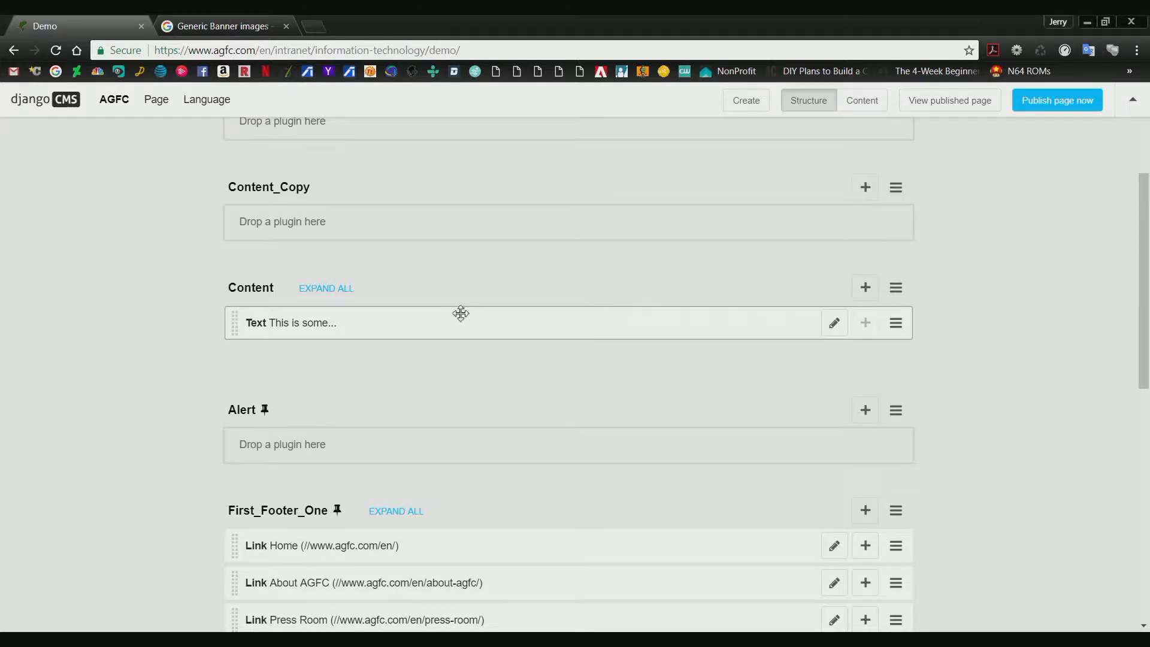
left_click(896, 287)
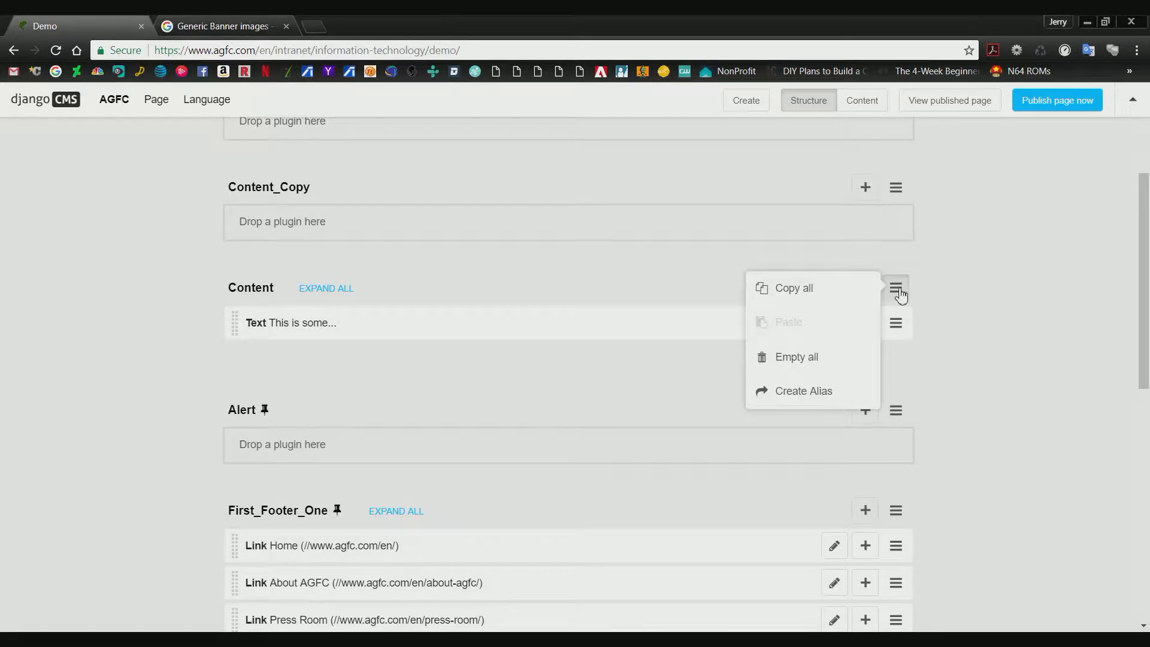
left_click(802, 362)
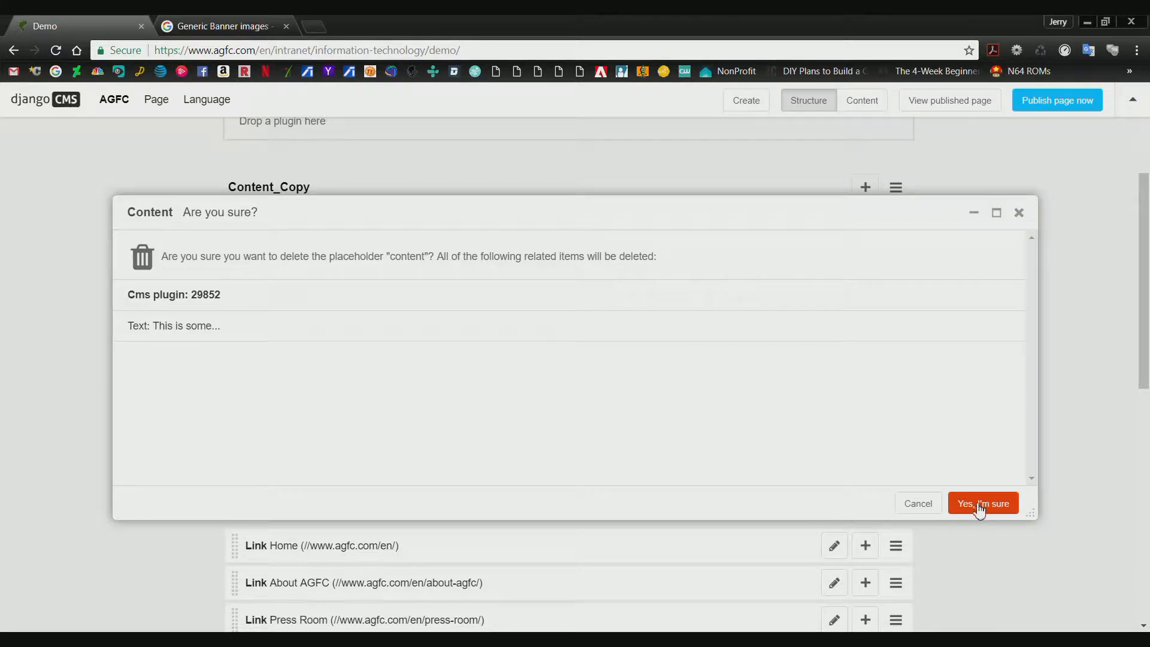
left_click(972, 506)
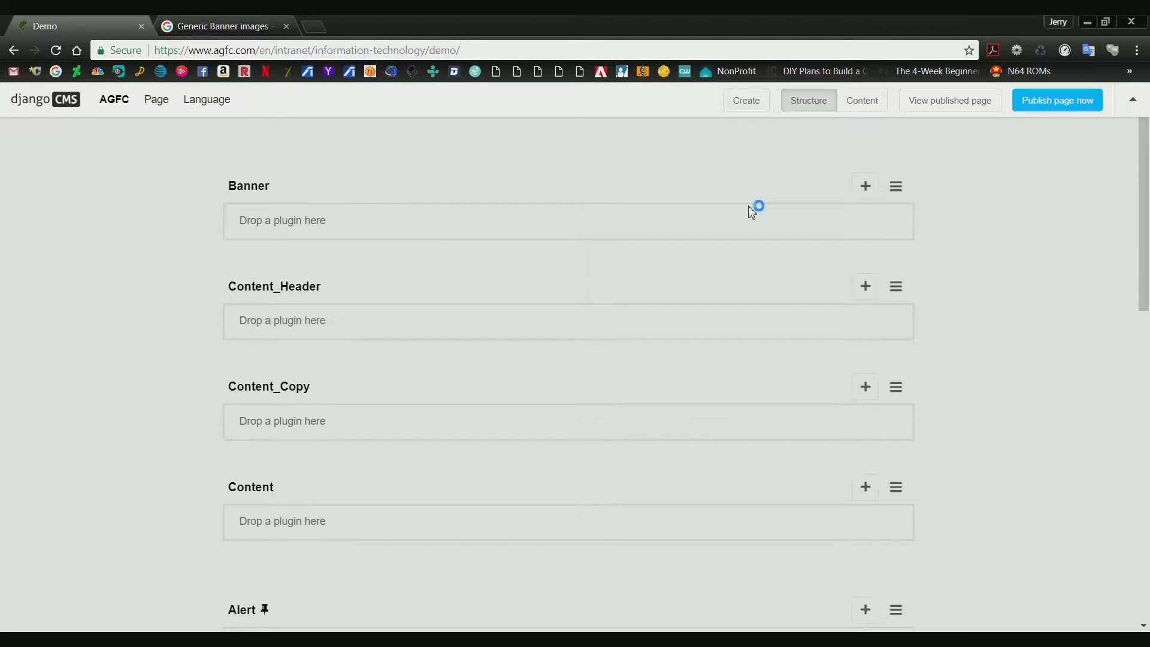
left_click(859, 101)
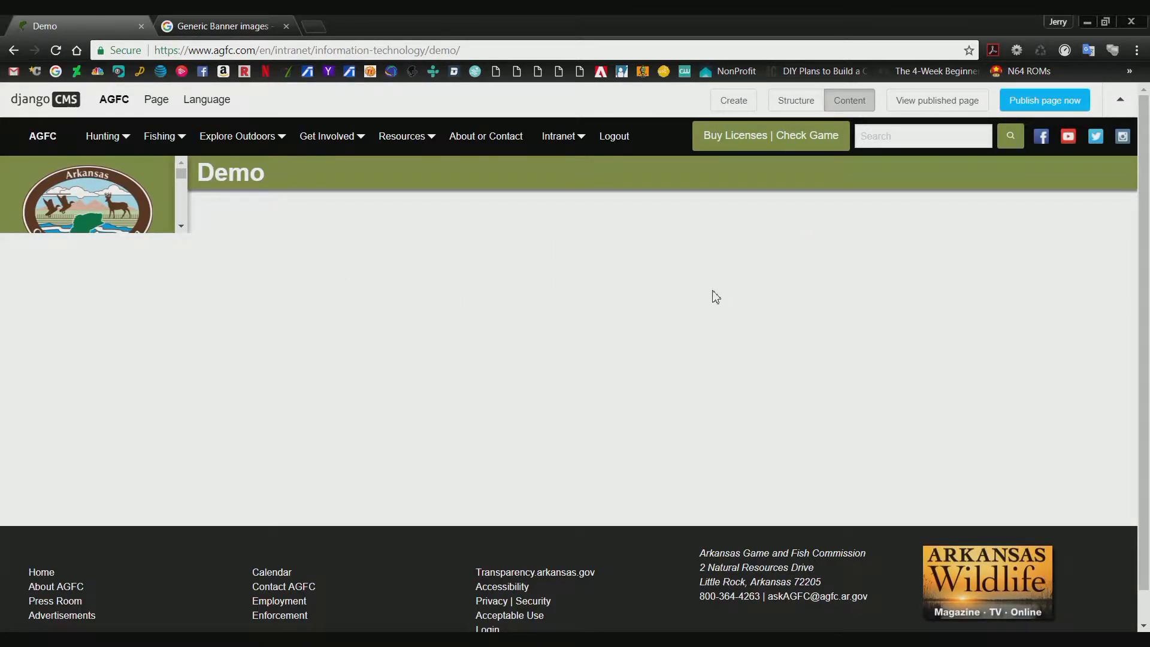
Return to the structure view and start adding a File plugin to the Content placeholder.
left_click(795, 103)
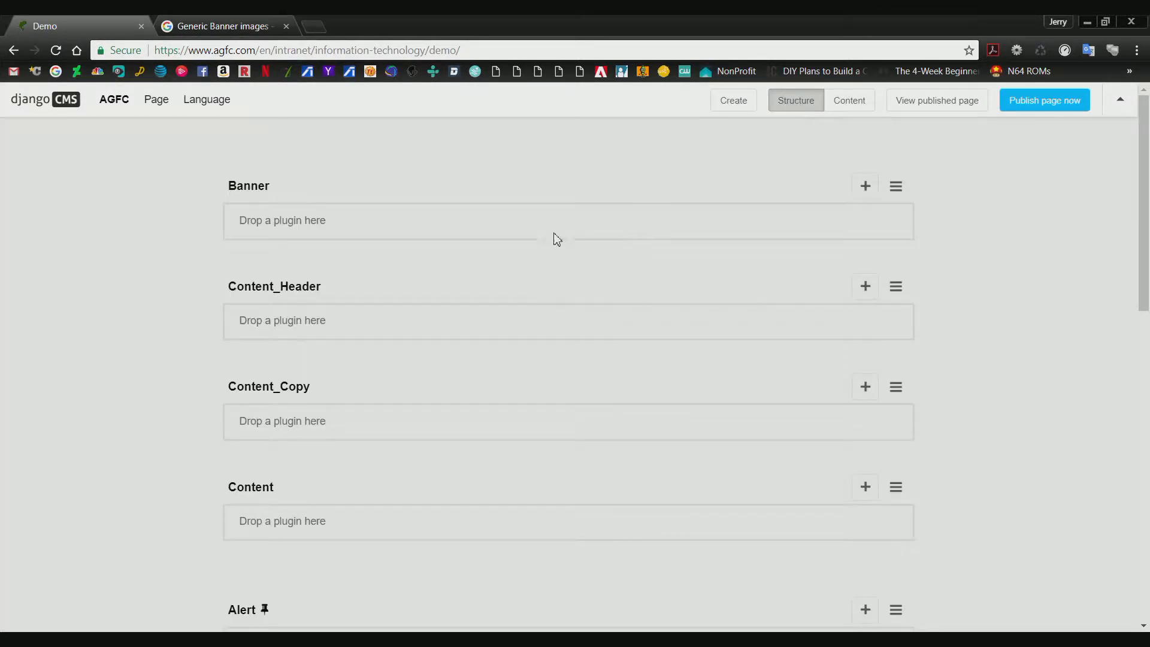
scroll(736, 354, "down", 2)
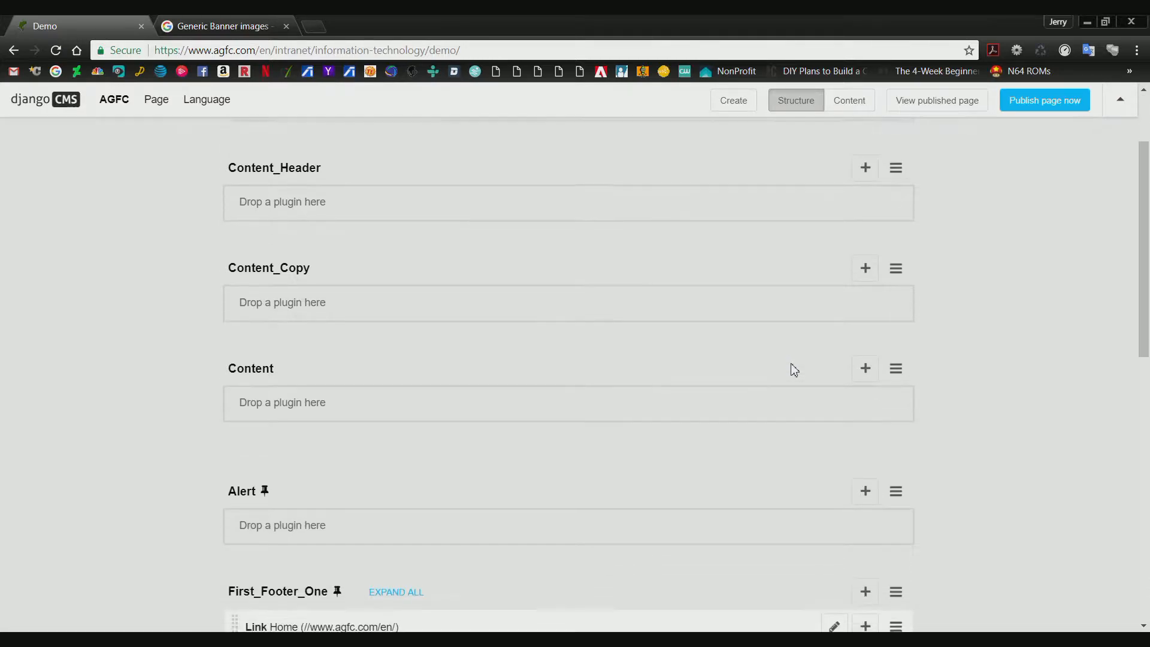
left_click(866, 370)
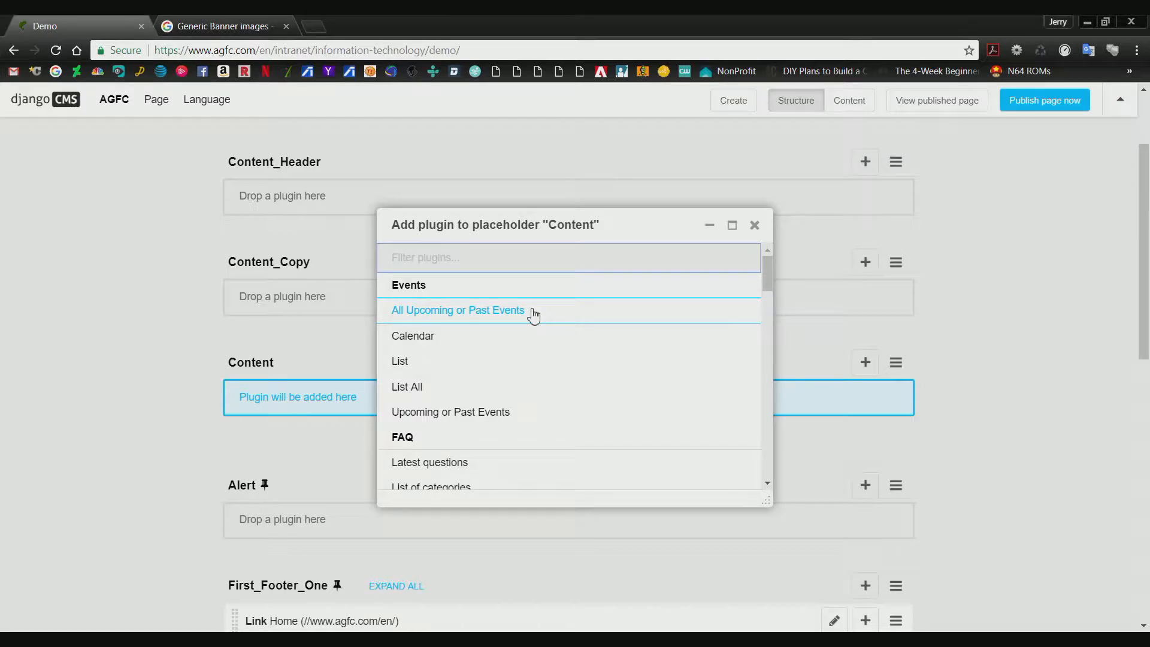
type("File")
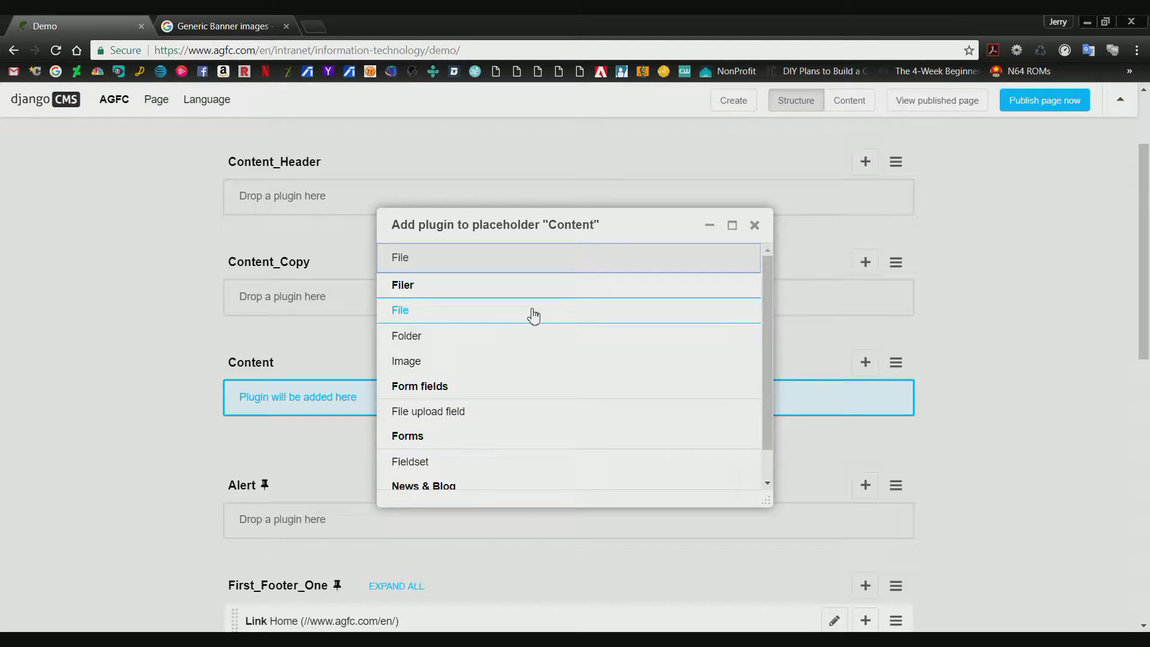
left_click(419, 319)
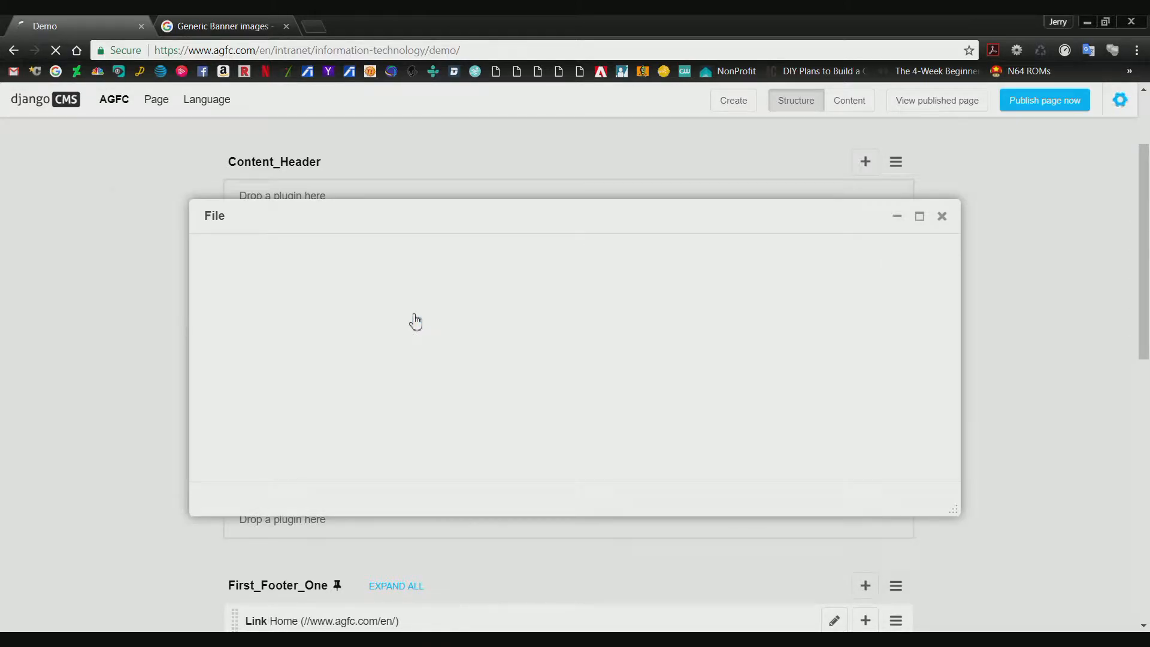
Give the new file plugin the title "Demo Title".
left_click(212, 290)
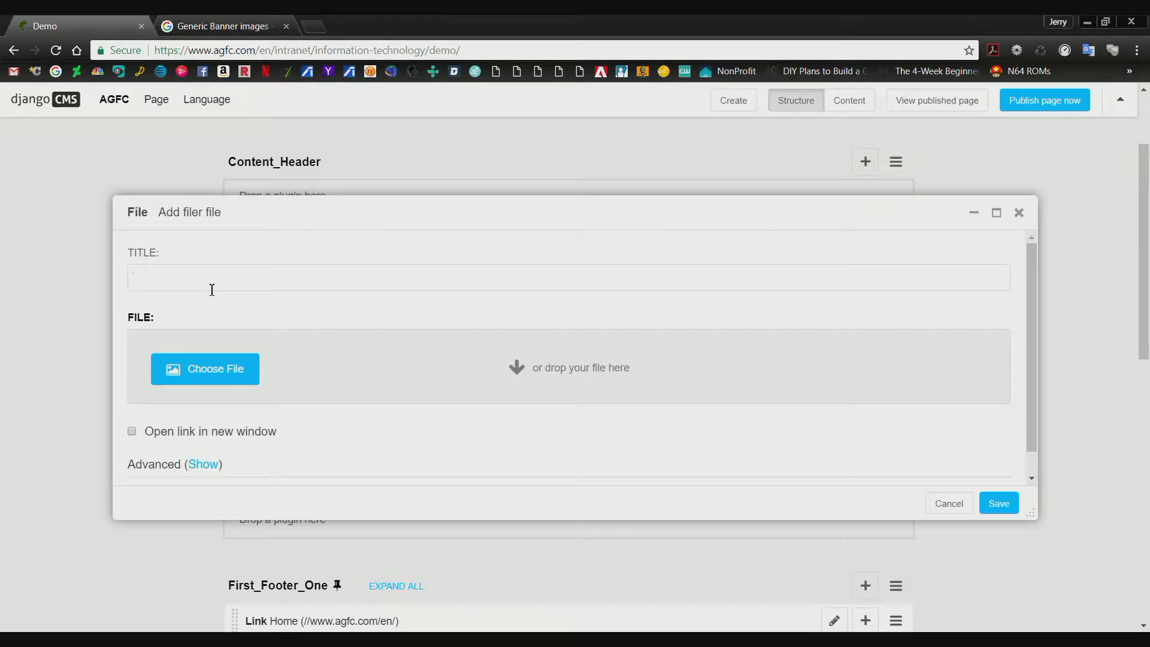
type("Test")
key("BackSpace")
key("BackSpace")
key("BackSpace")
type("Demo")
type(" Titel")
type("le")
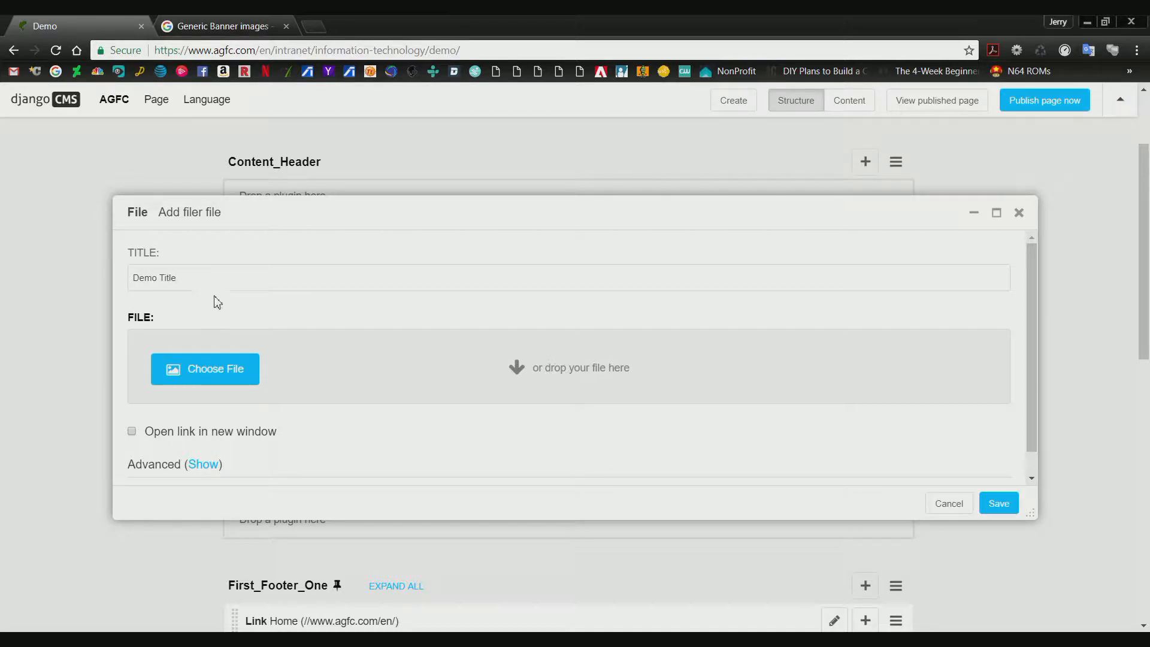
Attach the document networkaccessrequestform_1 (1).docx from the computer to the file plugin.
left_click(227, 376)
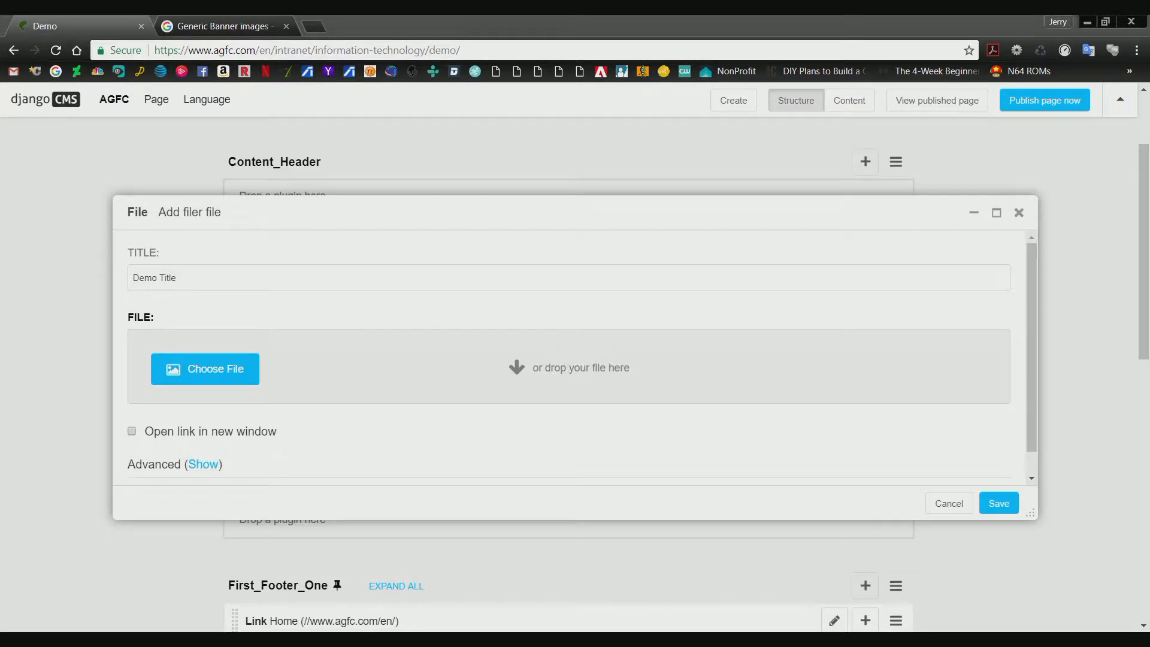
left_click(406, 24)
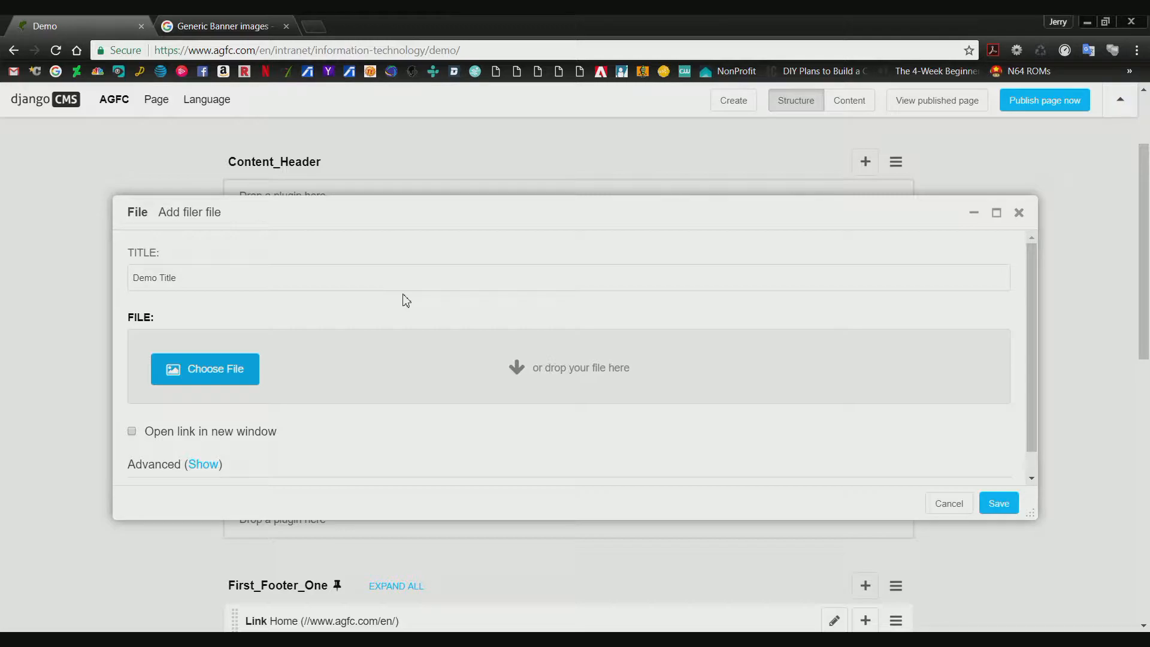
left_click(231, 374)
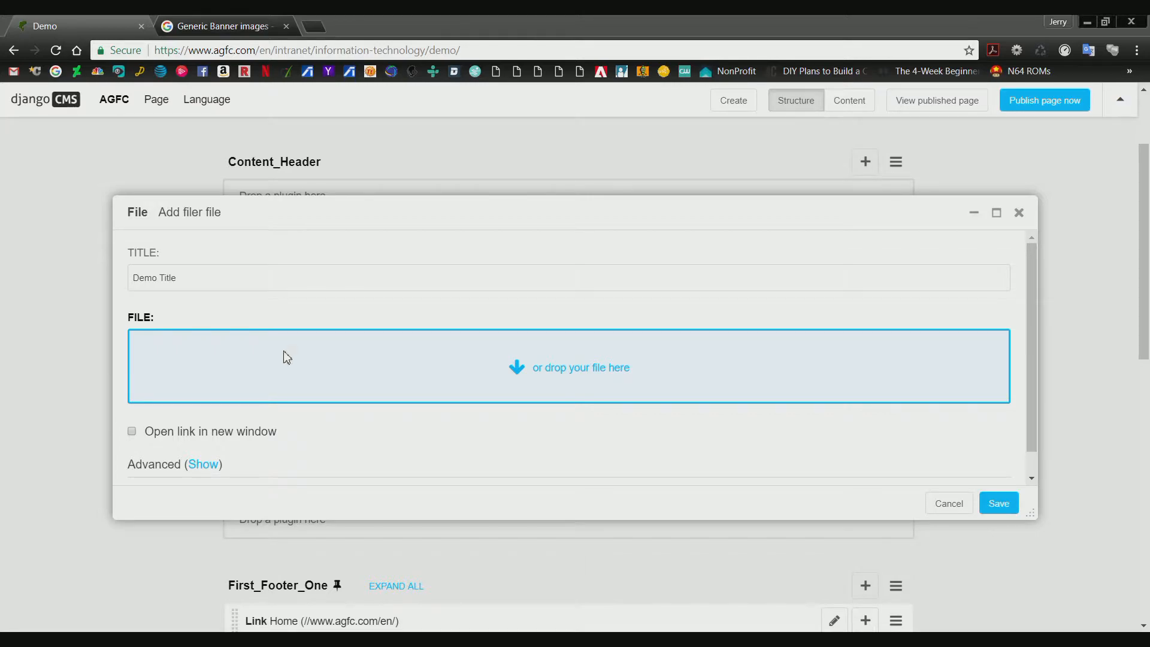
left_click_drag(288, 359, 288, 360)
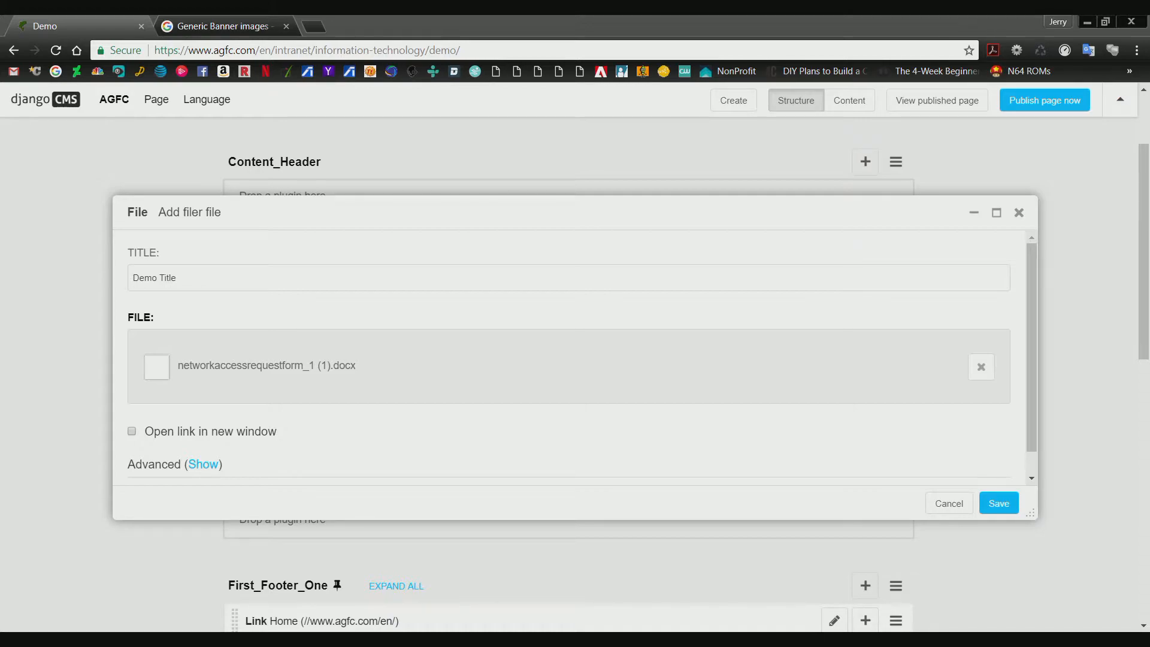
Save the file plugin and test its Demo Title download link in the page's content view.
left_click(1012, 506)
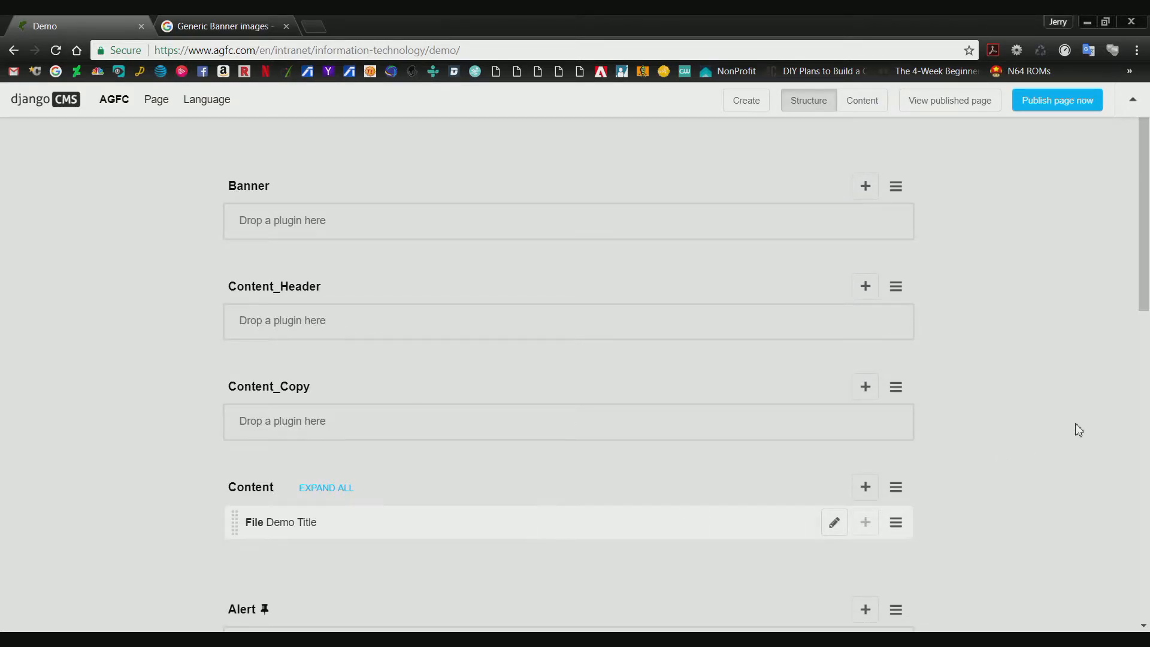
left_click(860, 102)
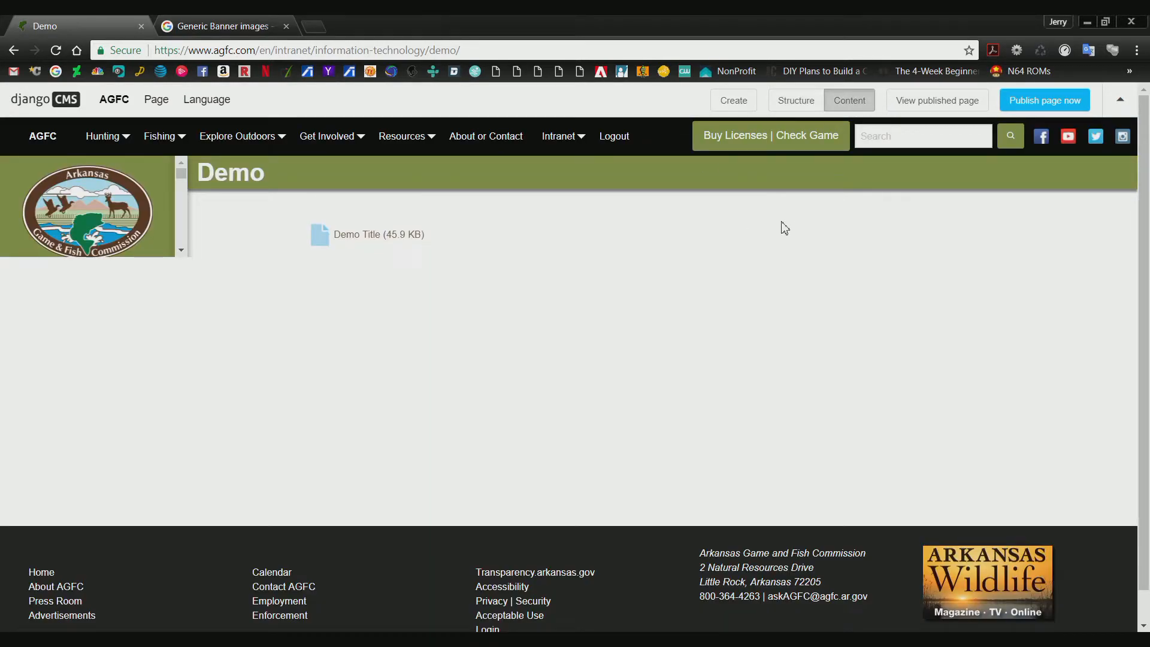
left_click(366, 242)
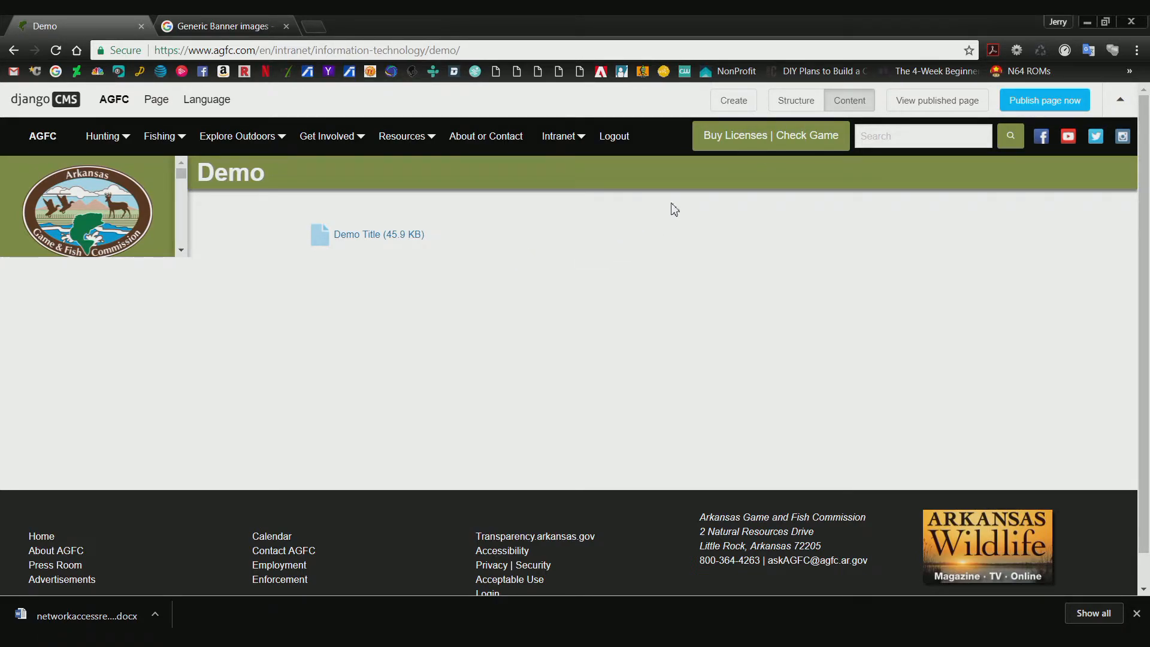
Go back to the structure view and start adding a second File plugin below Demo Title in the Content placeholder.
left_click(786, 108)
scroll(422, 333, "down", 3)
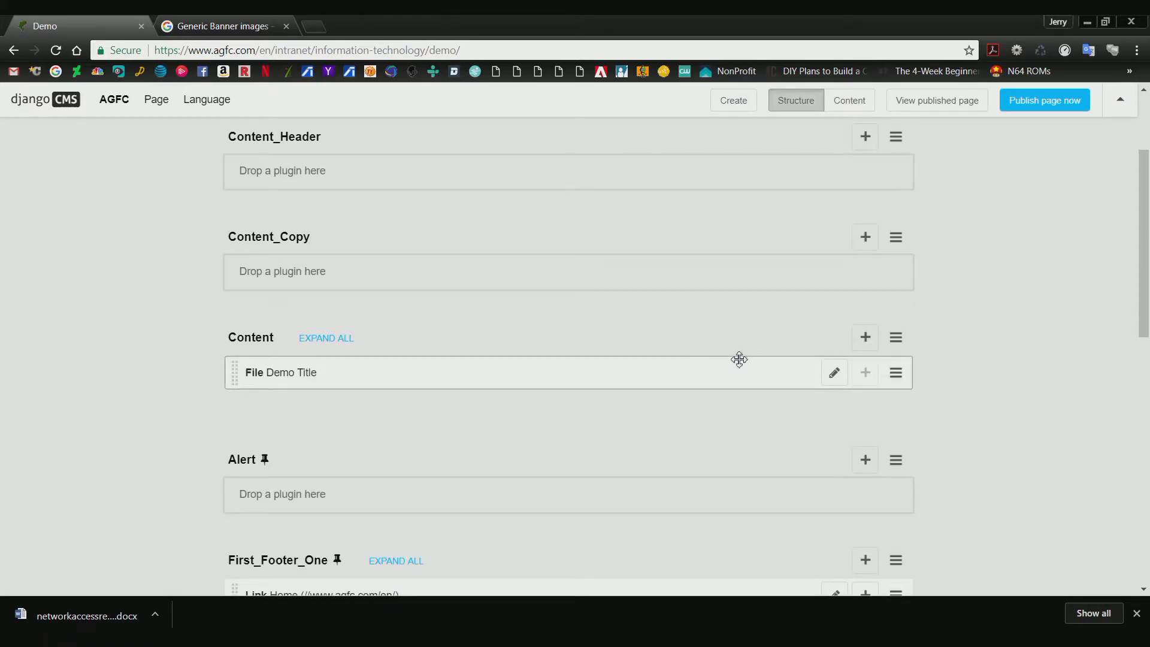
left_click(865, 338)
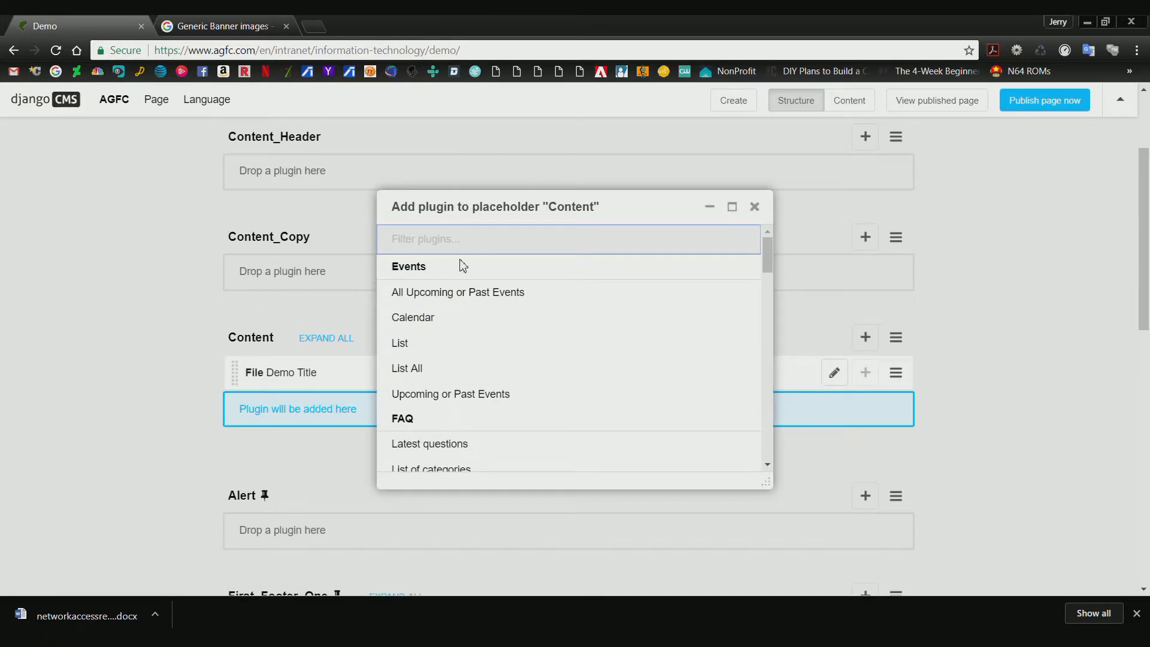
type("File")
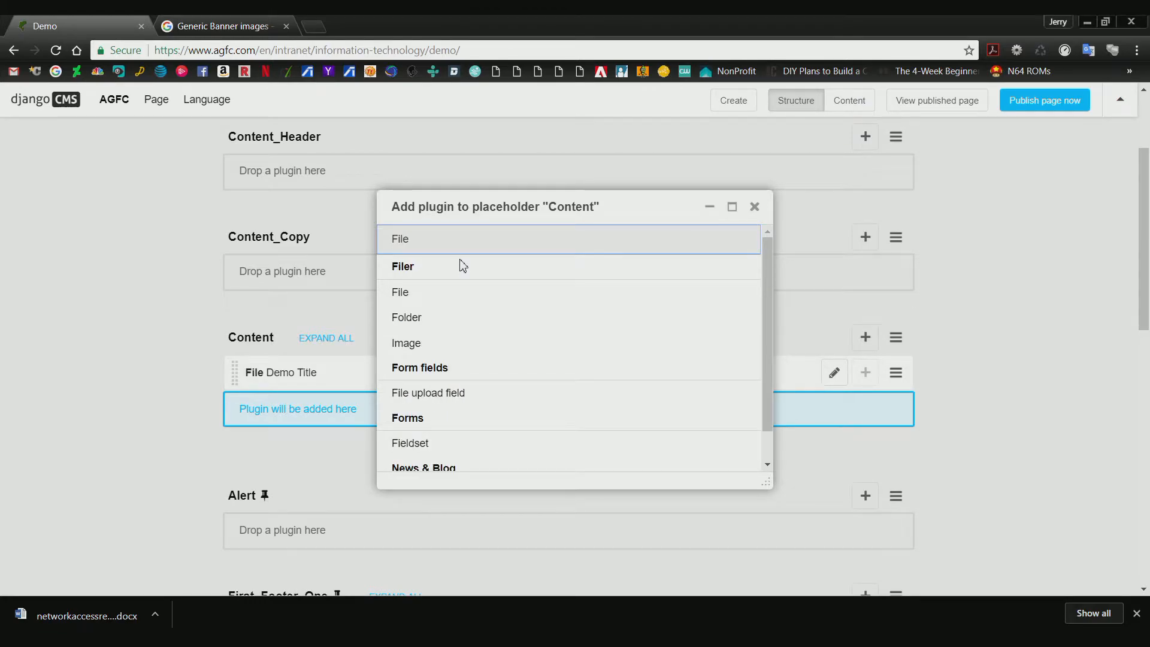
left_click(436, 291)
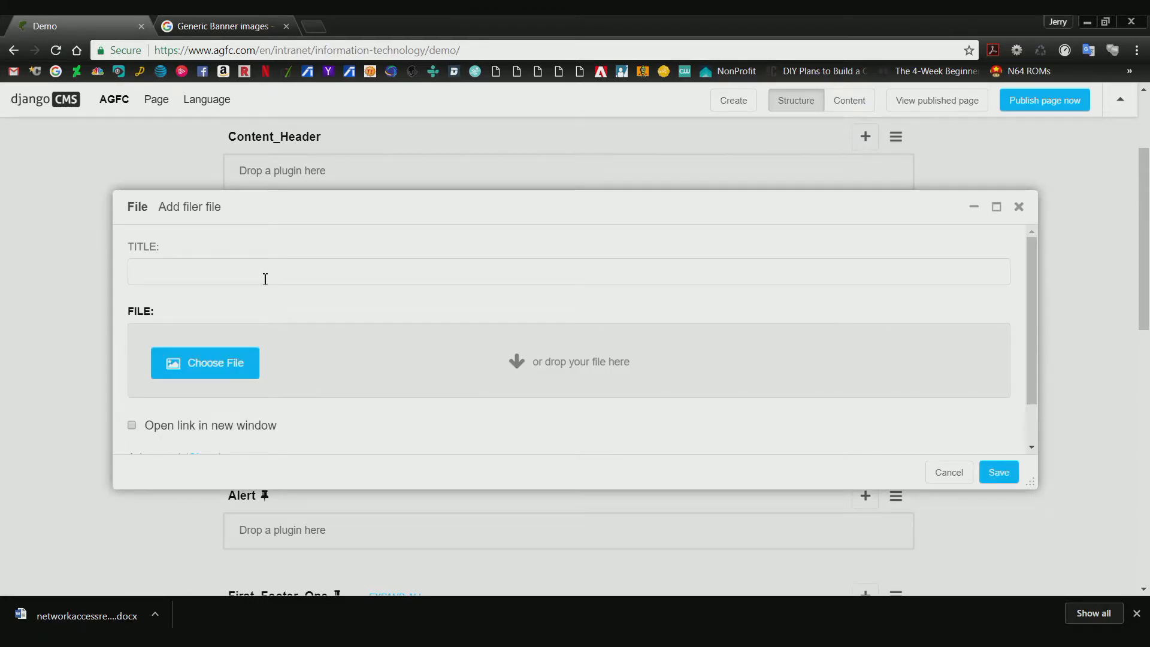
Title the second file plugin "PDF", attach Bayou Meto.pdf to it and save it.
type("PDF")
left_click(233, 362)
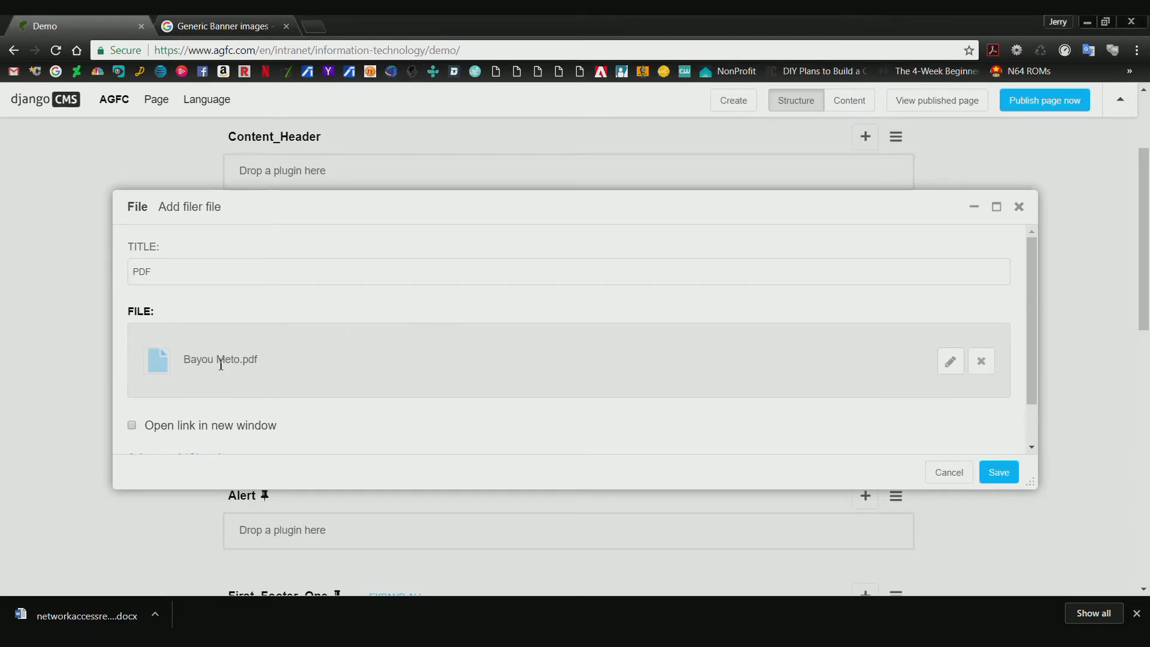
left_click(1001, 479)
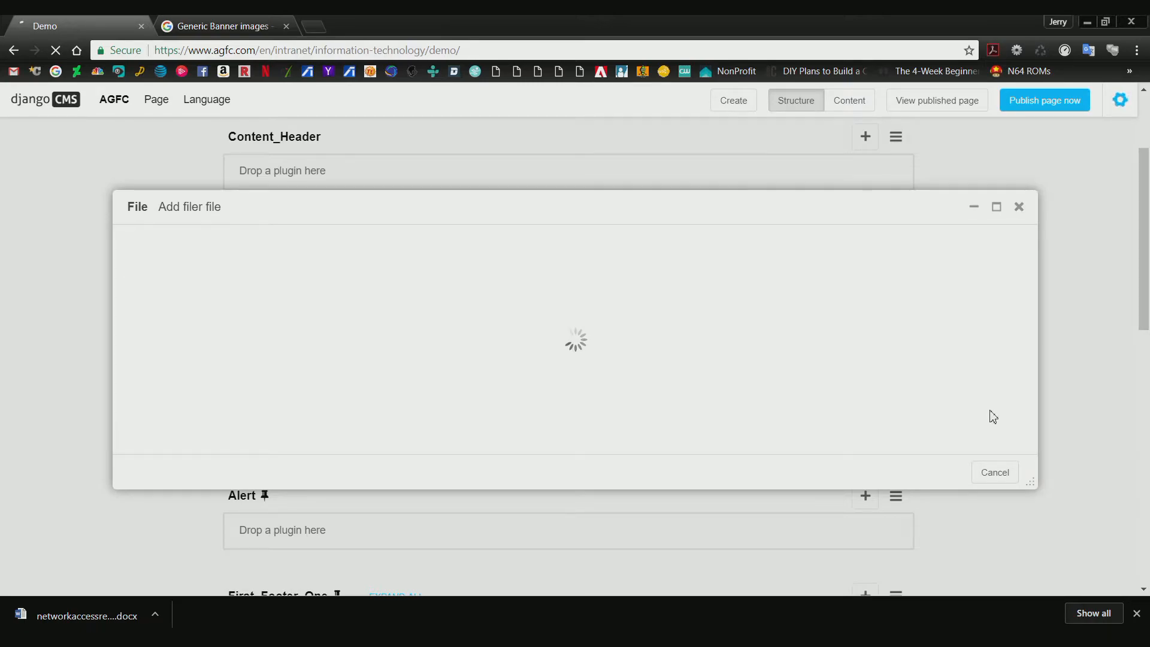
scroll(418, 401, "down", 2)
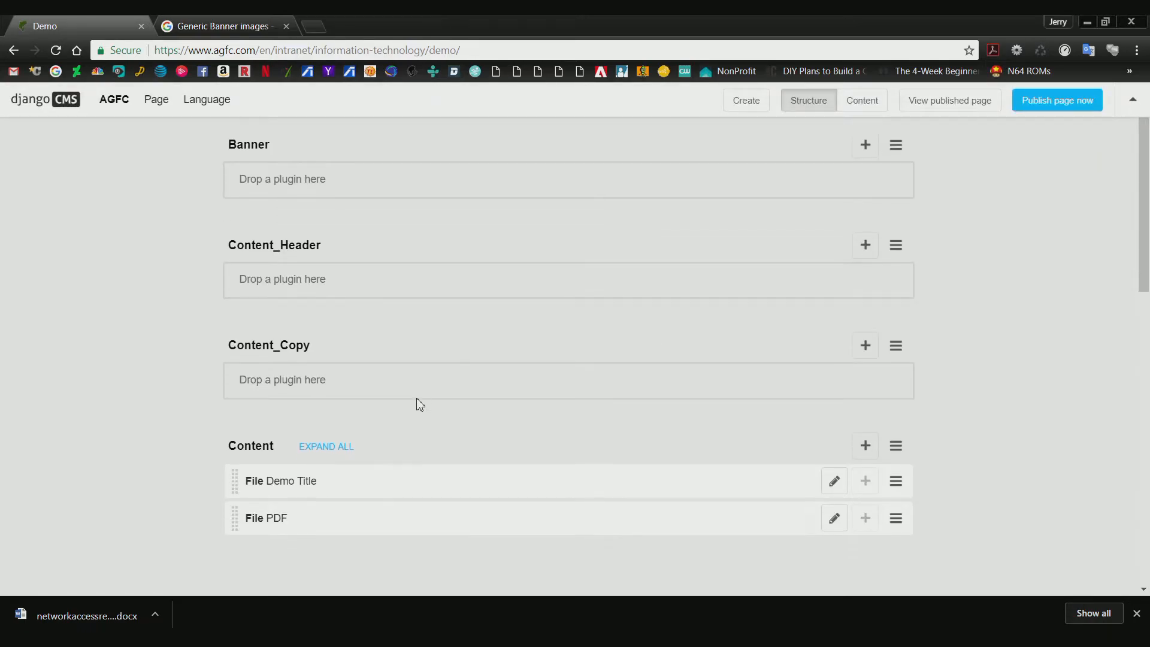
Open the PDF file link from the page's content view, view the document and go back to the Demo page.
left_click(861, 106)
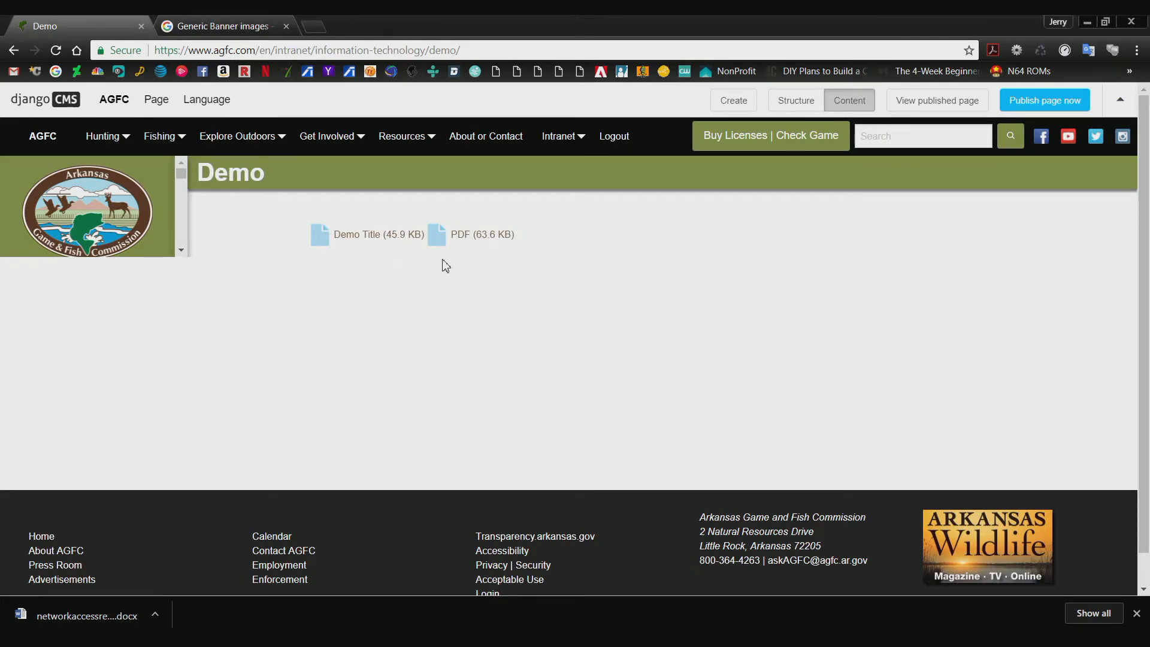
left_click(465, 240)
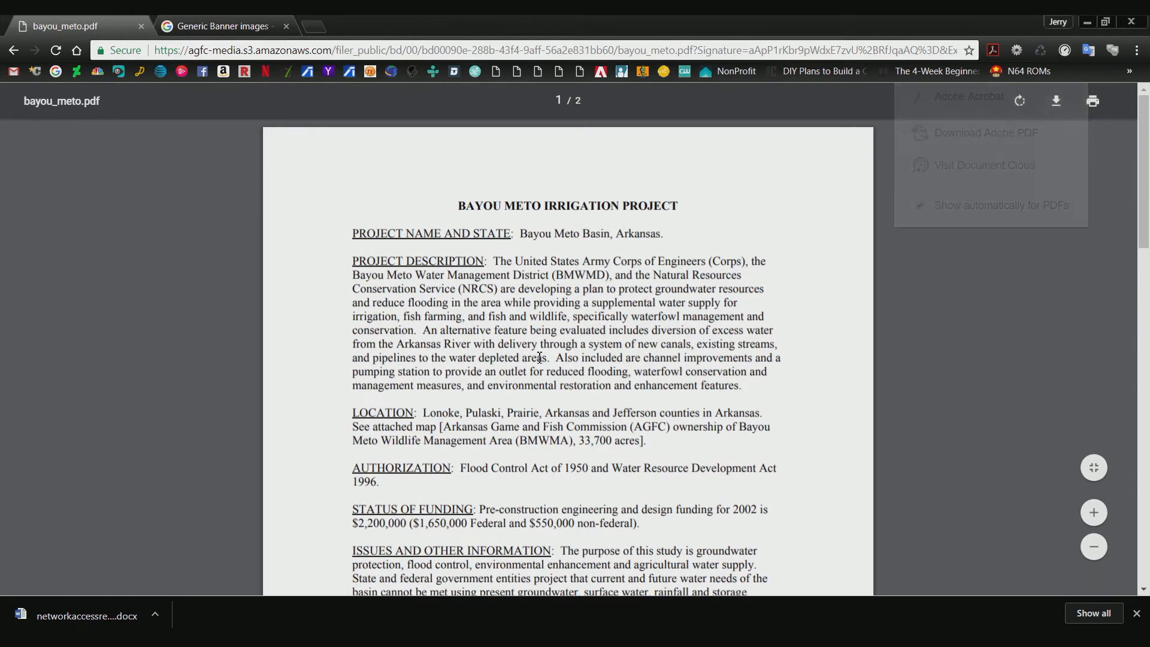
key("alt+Left")
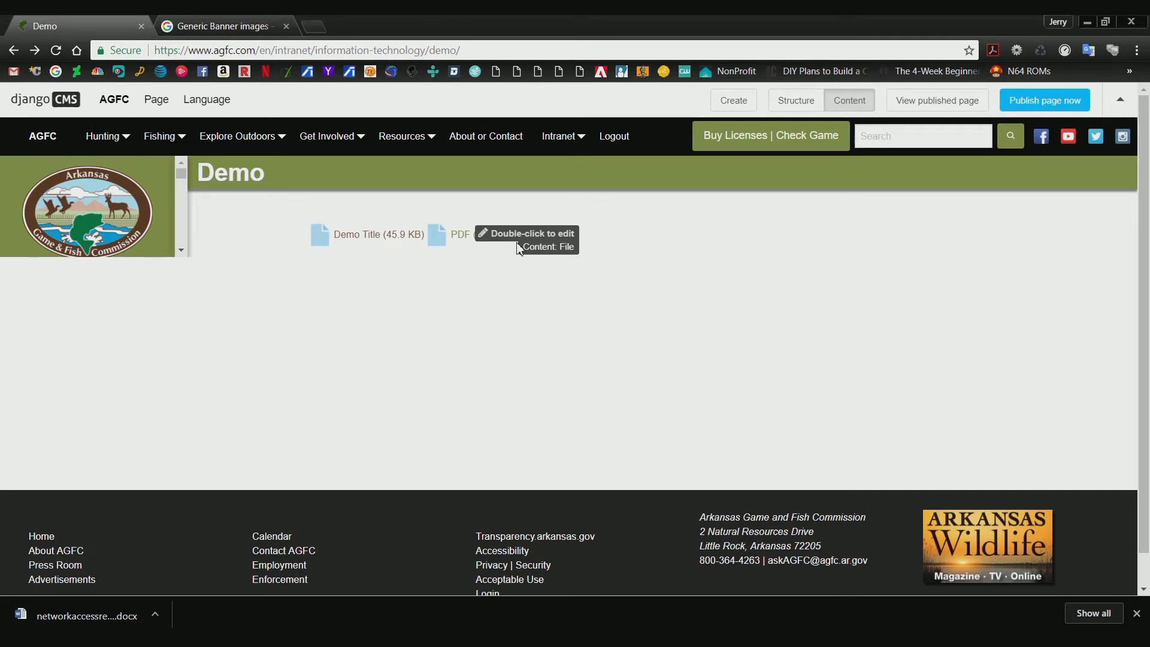
Open the PDF link in a separate browser tab, view it there and switch back to the Demo page.
middle_click(519, 246)
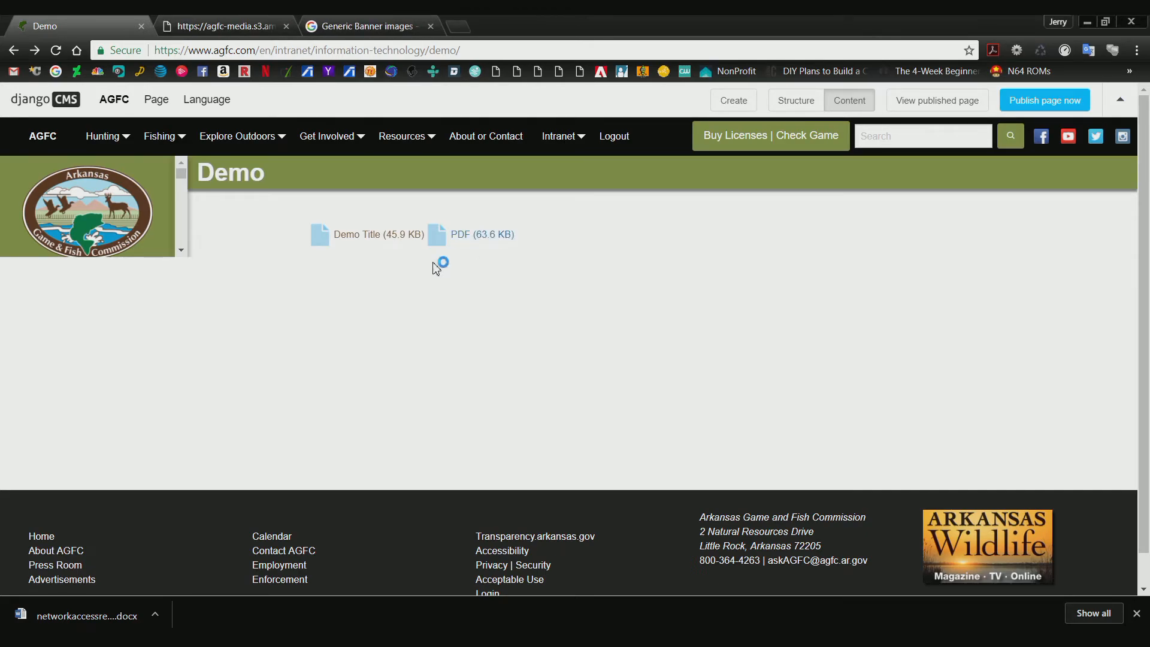
left_click(215, 27)
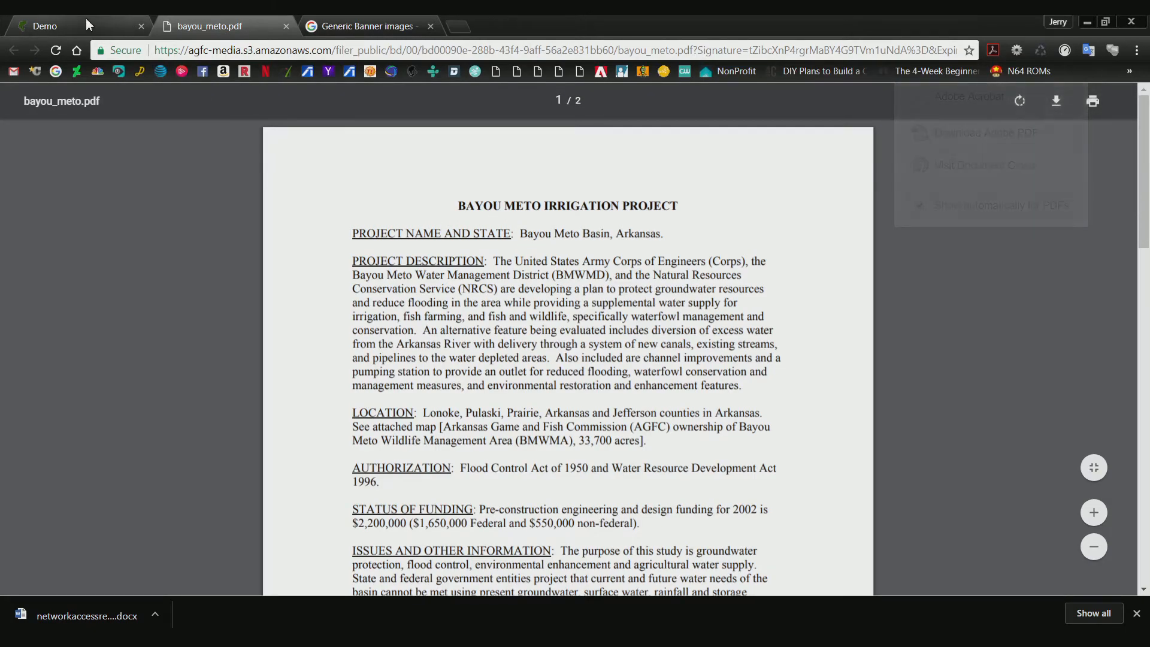
left_click(85, 19)
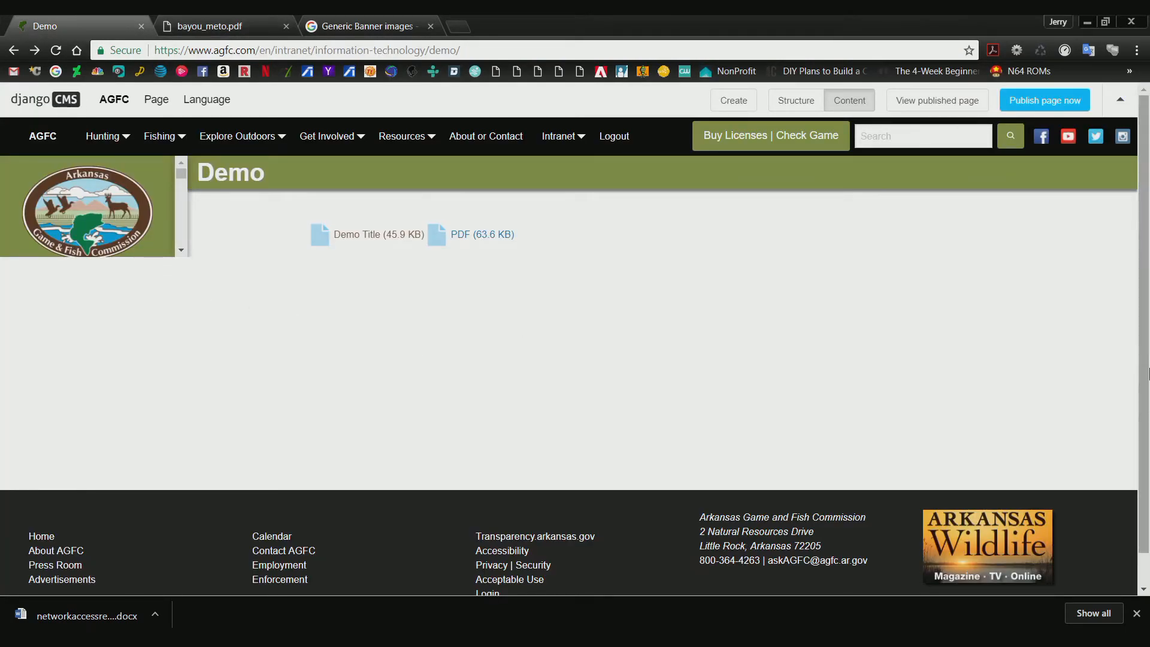